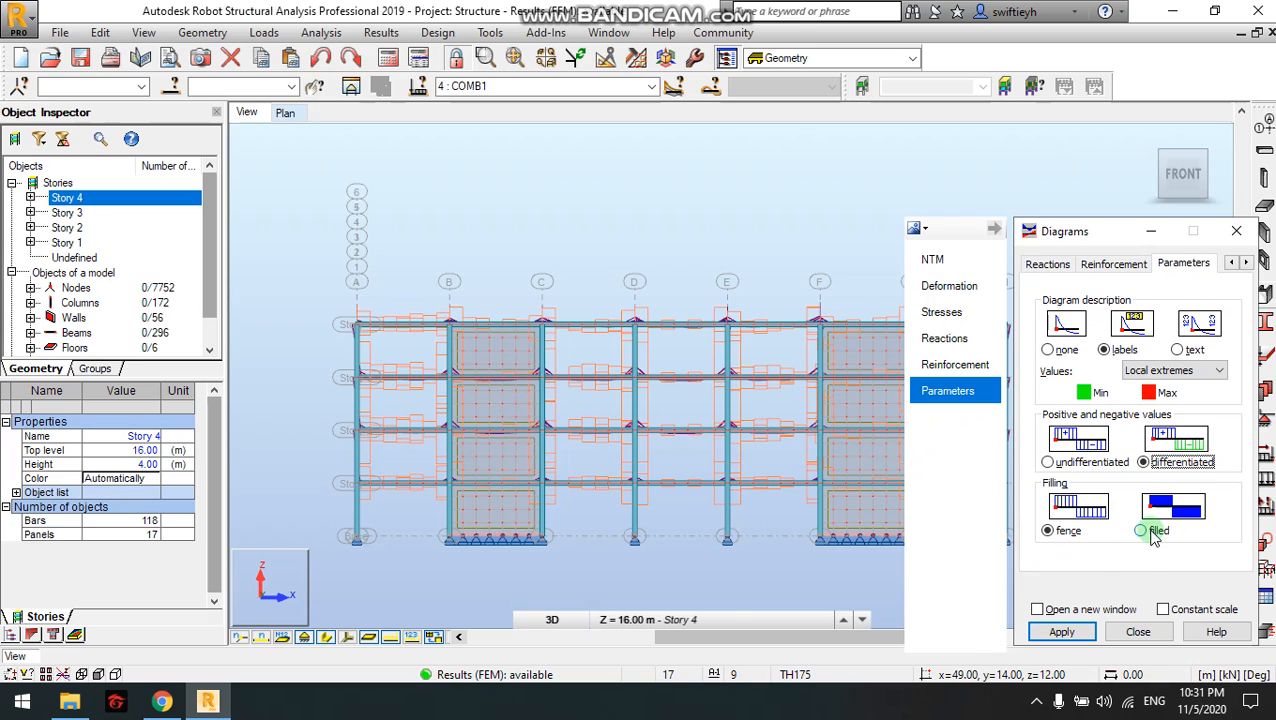
Apply filled result diagrams with local-extreme labels and differentiated positive and negative values to the frame in the front view.
{"action": "left_click", "coordinate": [1076, 634]}
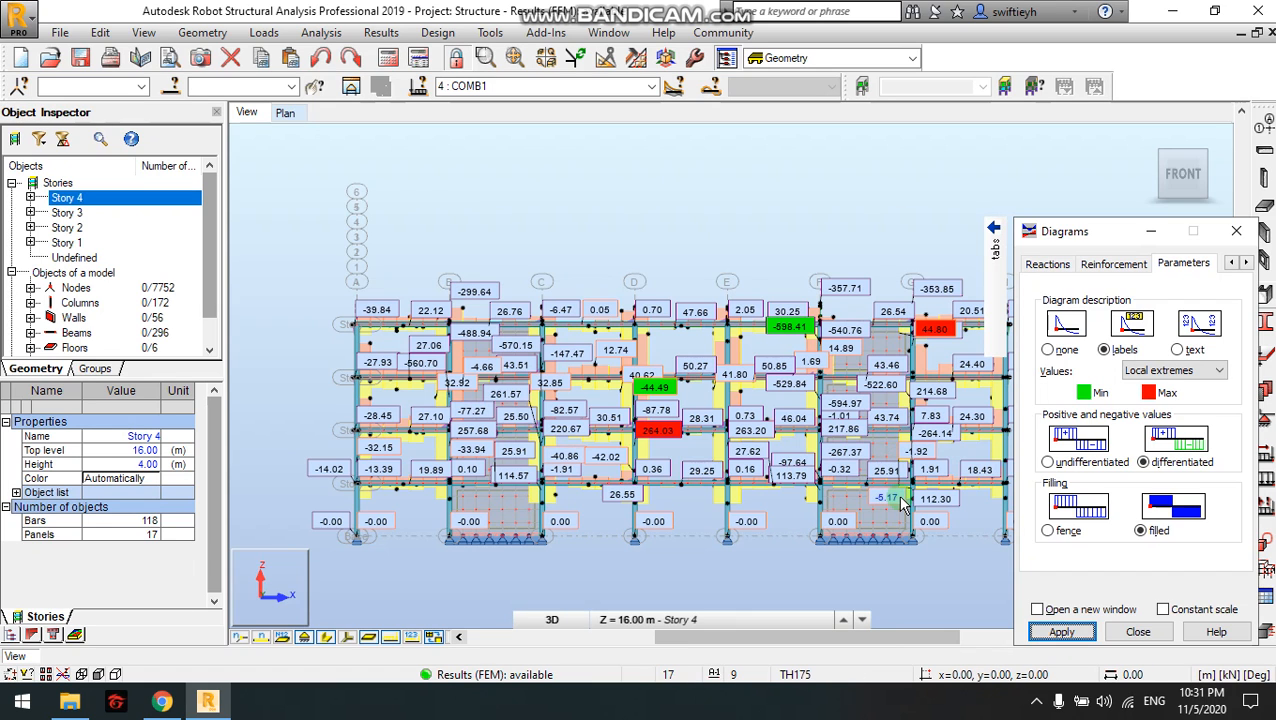
{"action": "middle_click_drag", "start_coordinate": [886, 493], "coordinate": [834, 434]}
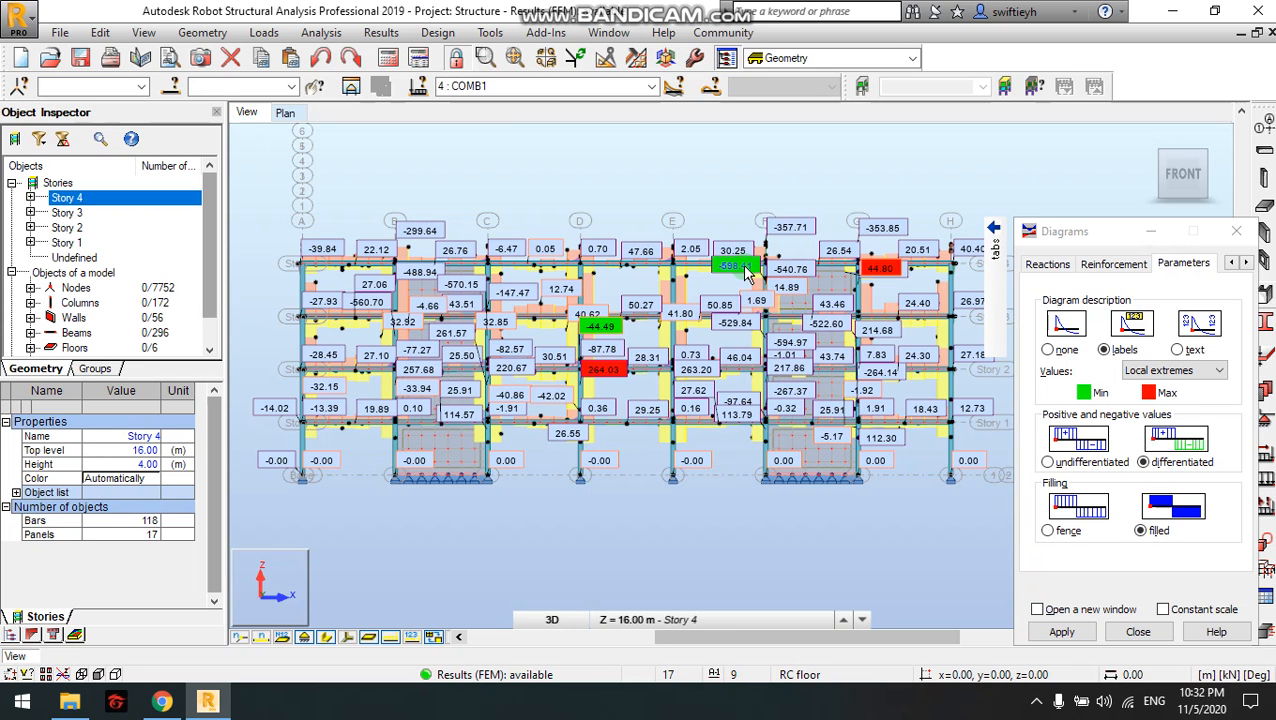
{"action": "scroll", "coordinate": [745, 272], "scroll_direction": "up", "scroll_amount": 2}
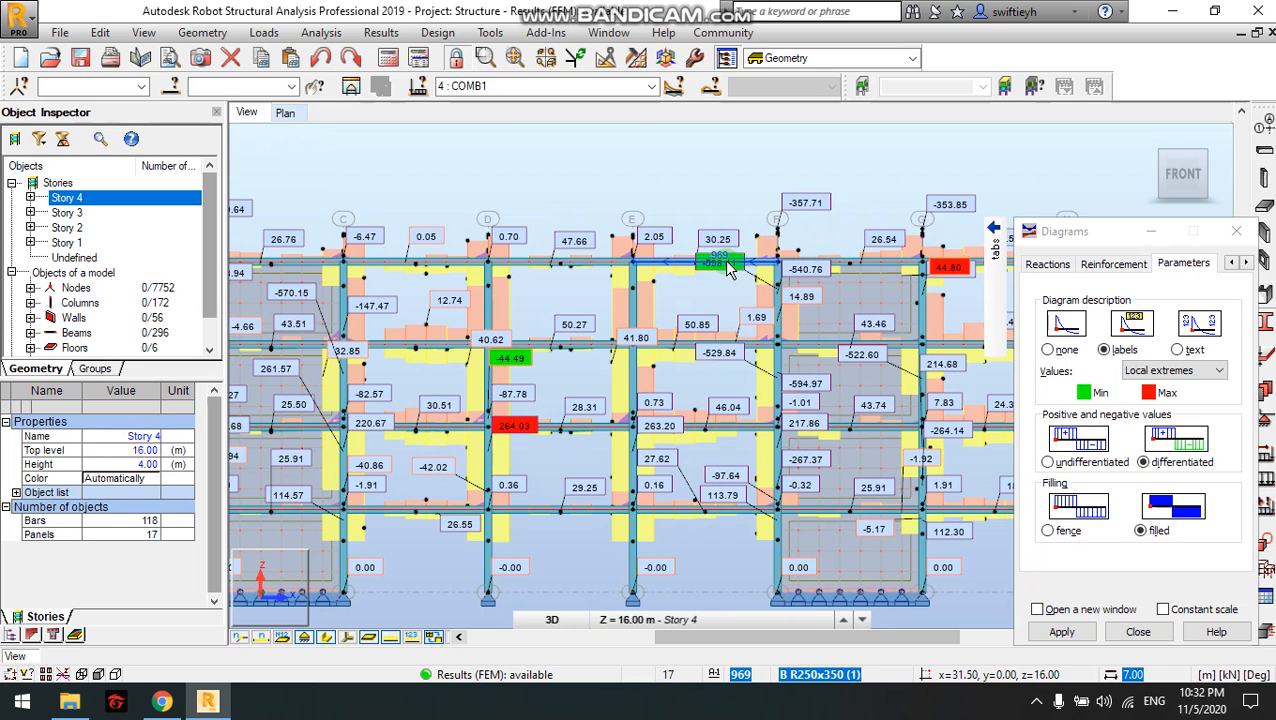
{"action": "scroll", "coordinate": [728, 270], "scroll_direction": "down", "scroll_amount": 1}
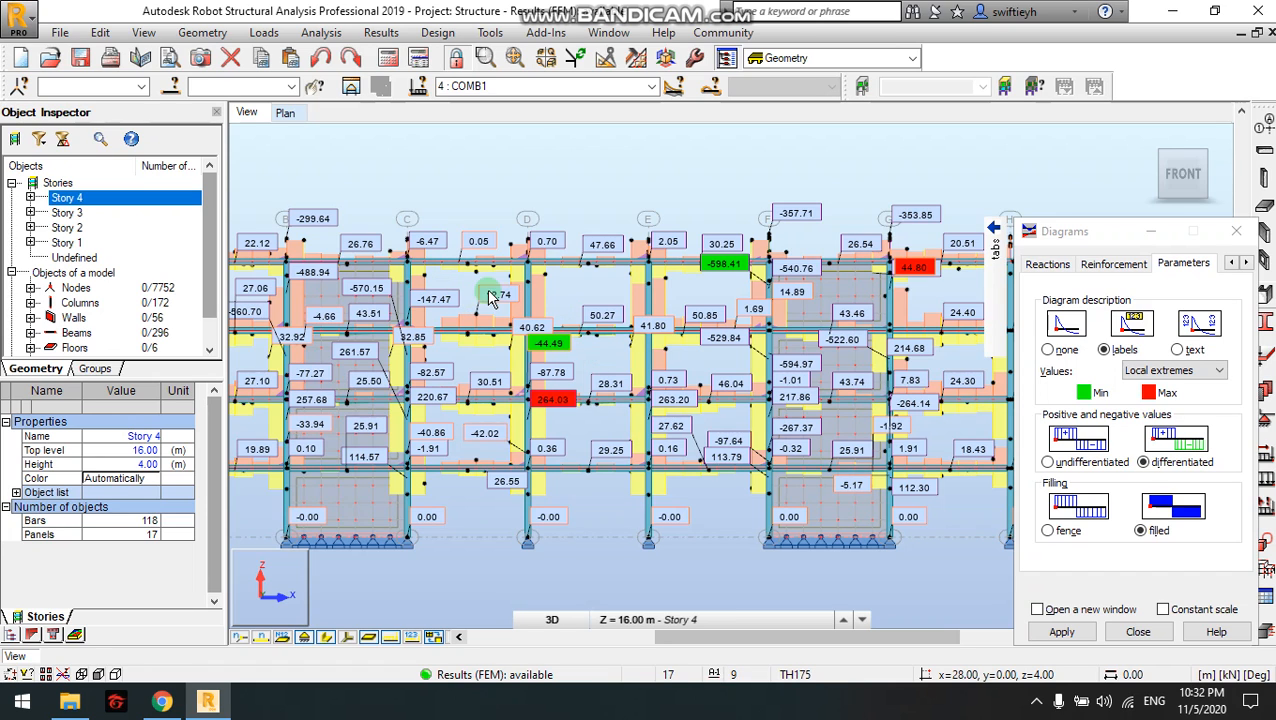
{"action": "scroll", "coordinate": [580, 357], "scroll_direction": "down", "scroll_amount": 2}
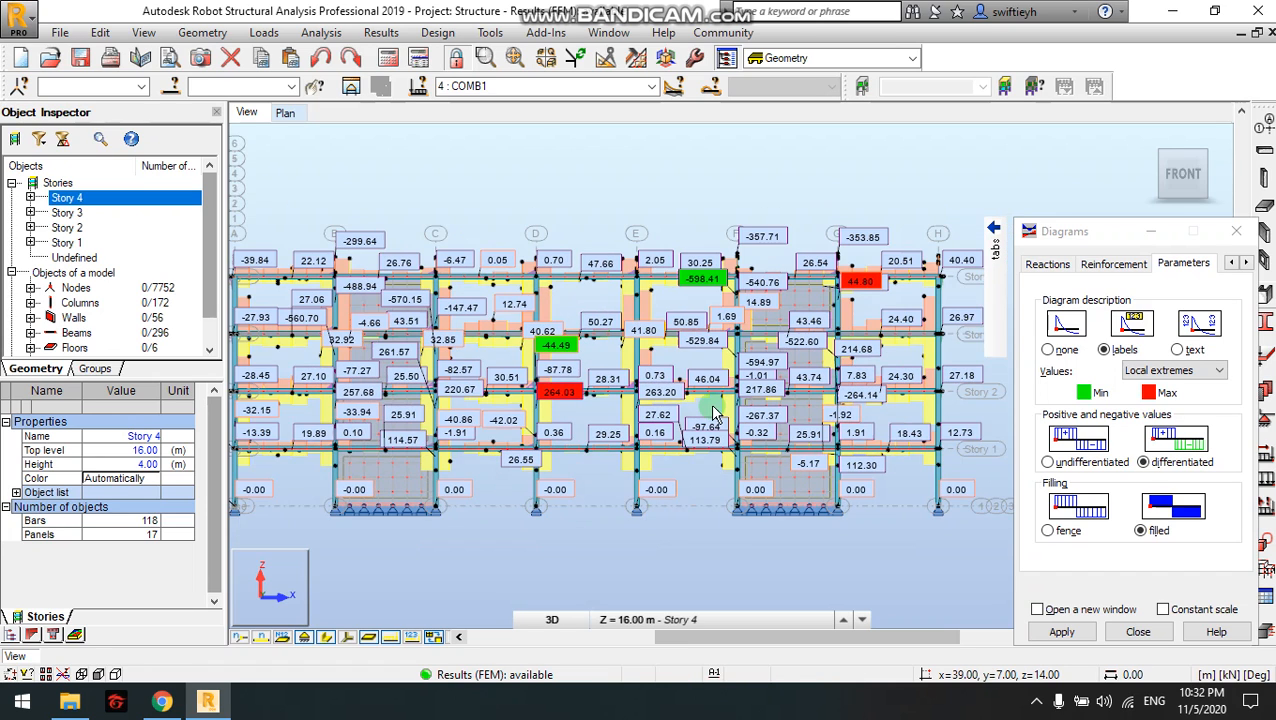
{"action": "scroll", "coordinate": [692, 398], "scroll_direction": "up", "scroll_amount": 1}
{"action": "scroll", "coordinate": [698, 402], "scroll_direction": "down", "scroll_amount": 1}
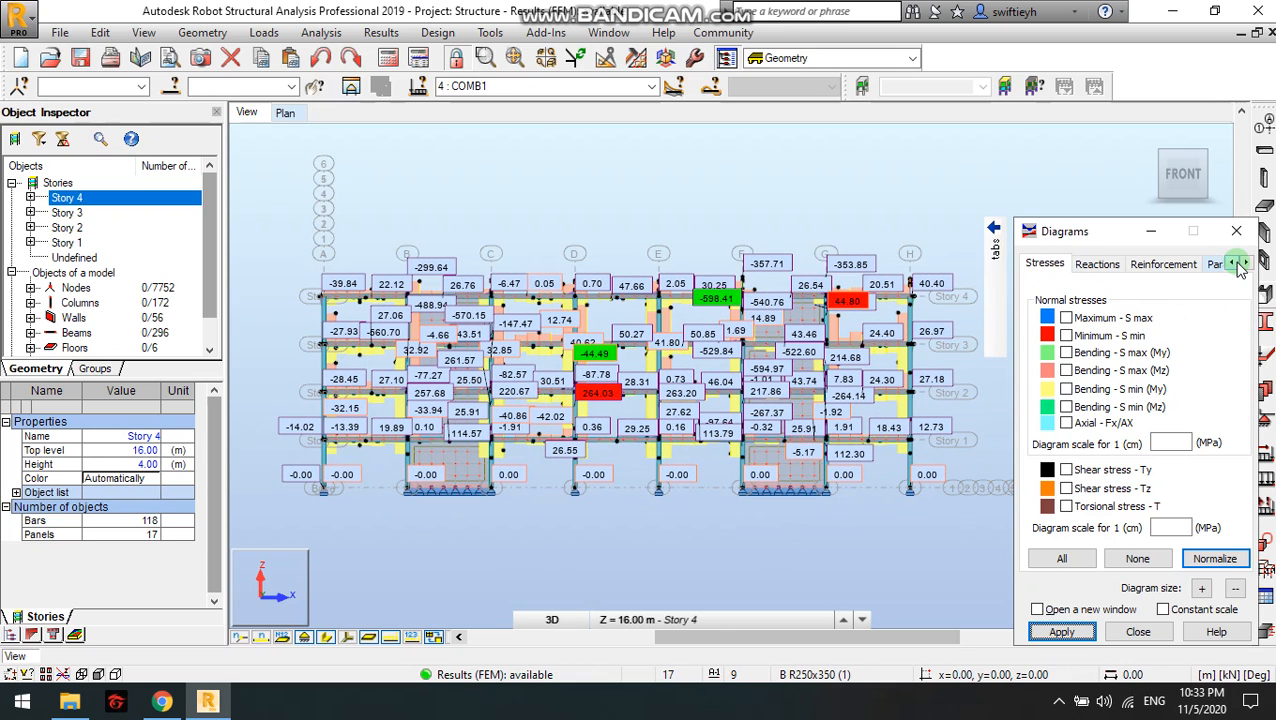
Review the available Deformation, Stresses, Reactions and Reinforcement diagram options.
{"action": "left_click", "coordinate": [1233, 263]}
{"action": "left_click", "coordinate": [1233, 263]}
{"action": "left_click", "coordinate": [1090, 264]}
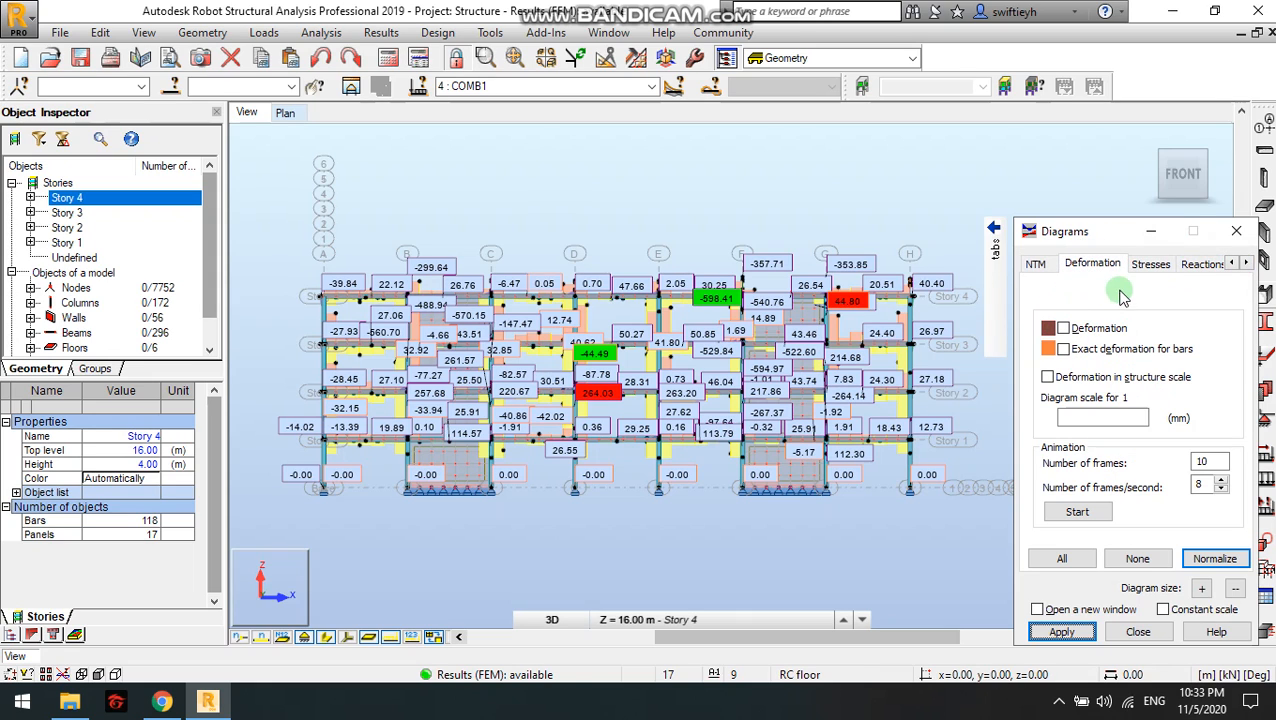
{"action": "left_click", "coordinate": [1152, 265]}
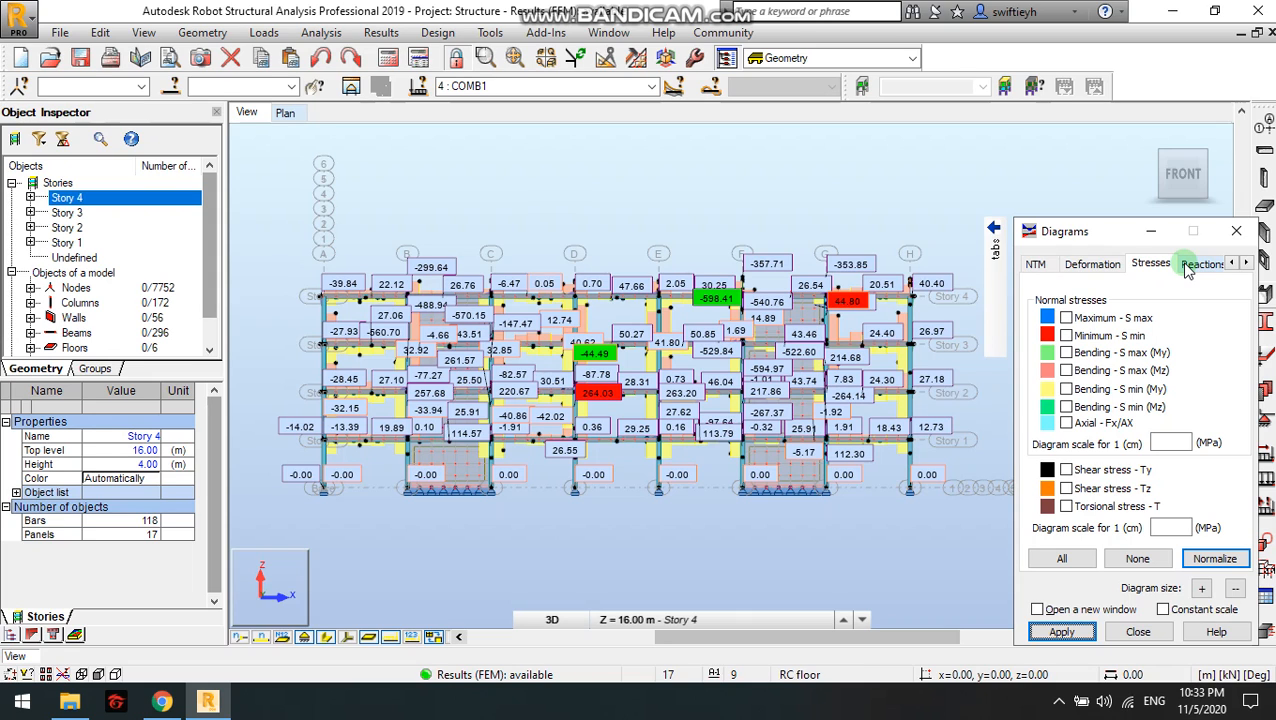
{"action": "left_click", "coordinate": [1189, 266]}
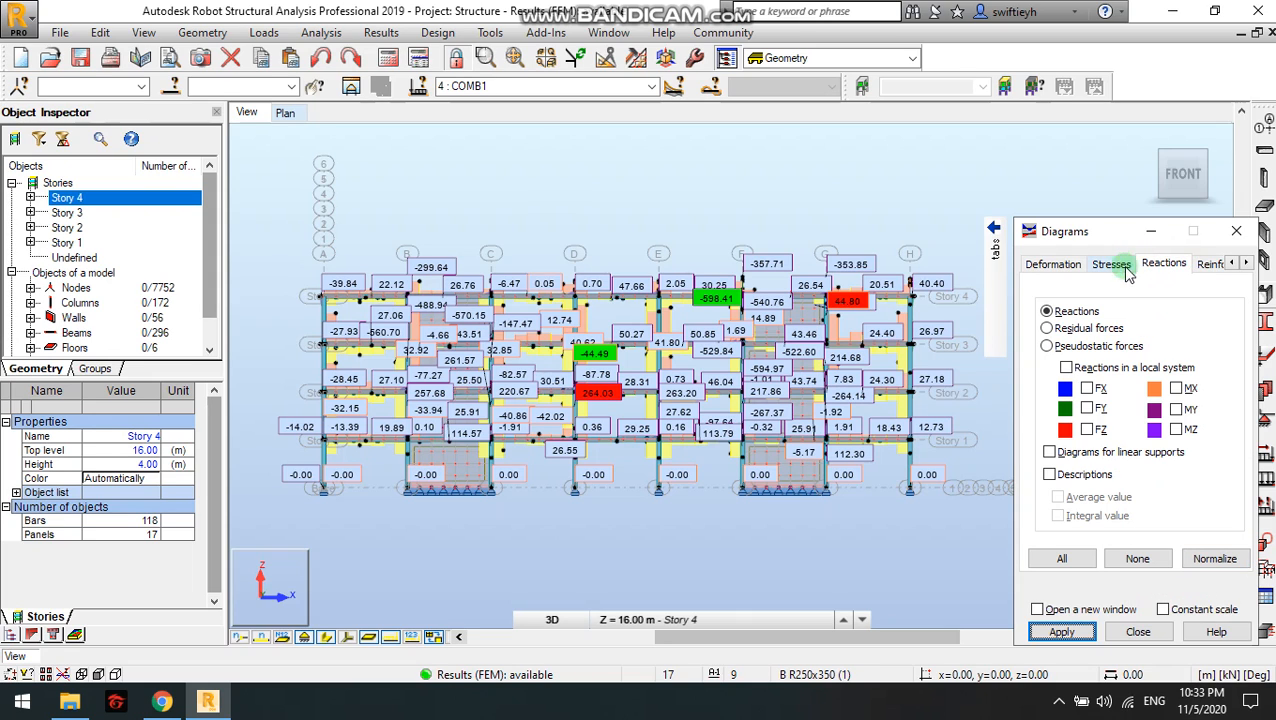
{"action": "left_click", "coordinate": [1212, 264]}
{"action": "left_click", "coordinate": [1099, 264]}
{"action": "left_click", "coordinate": [1050, 264]}
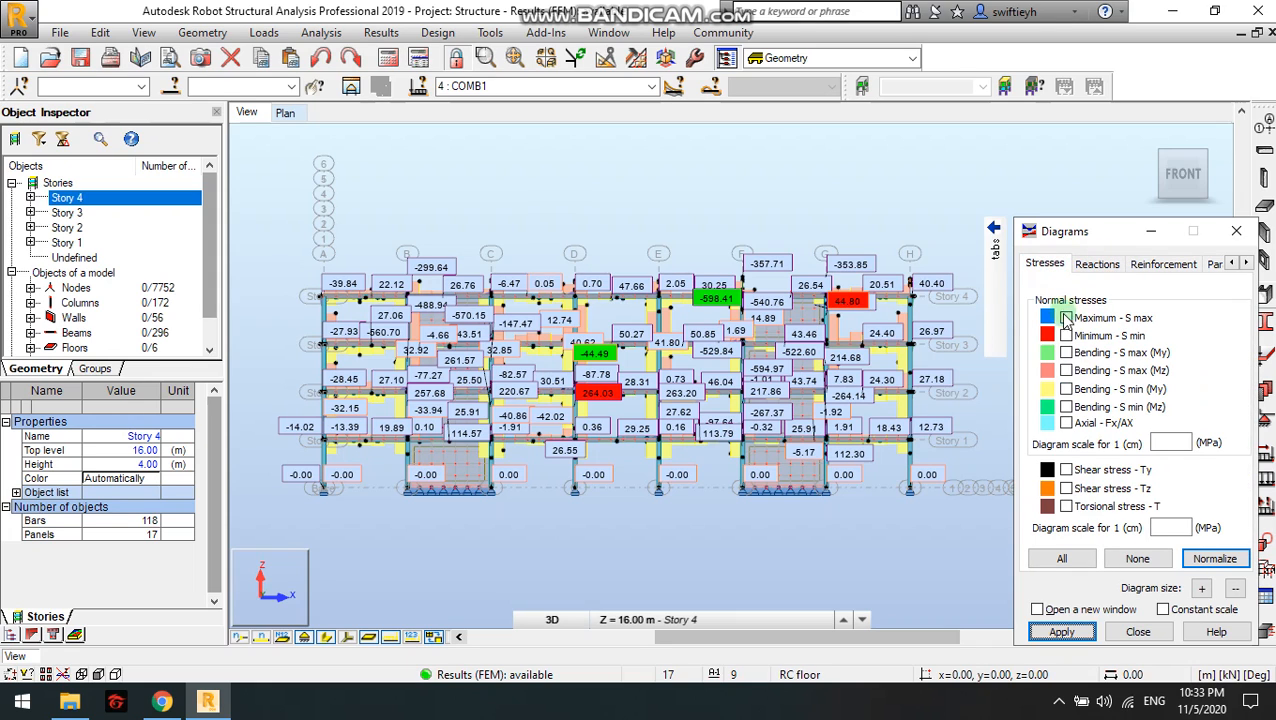
Display the bending stress diagrams S max (My) and S max (Mz) for load case COMB1.
{"action": "left_click", "coordinate": [1067, 353]}
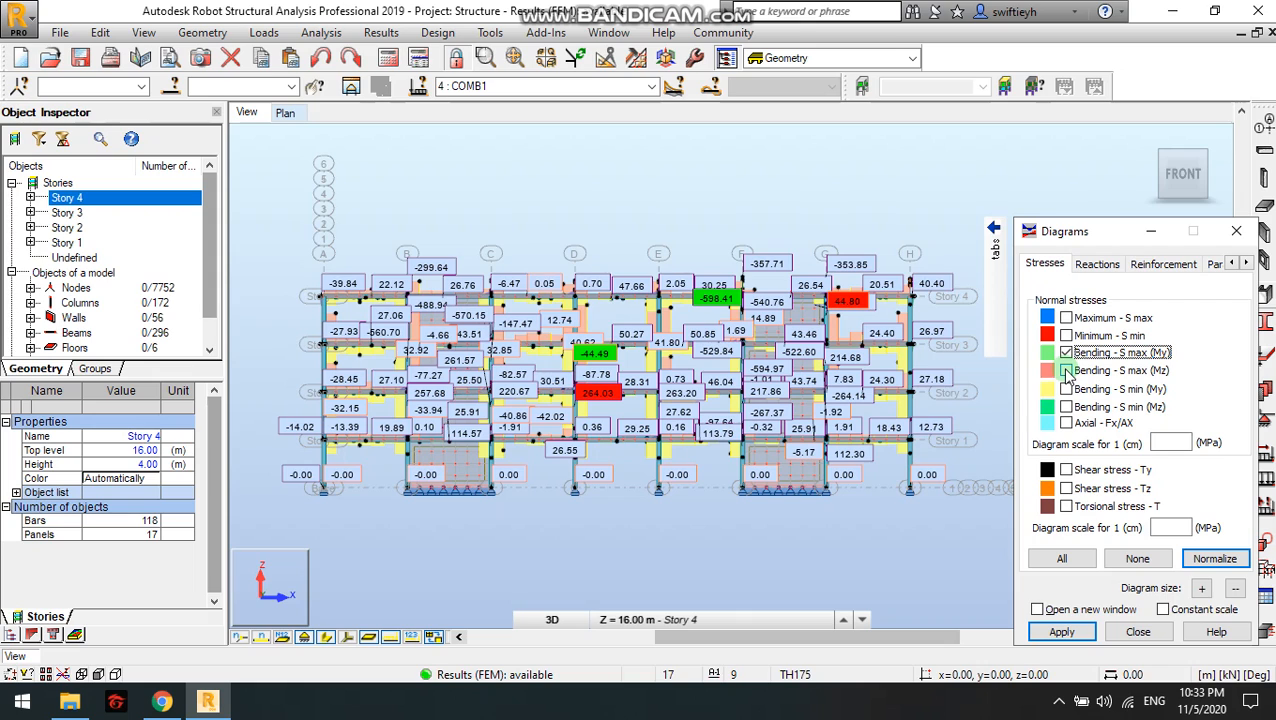
{"action": "left_click", "coordinate": [1067, 371]}
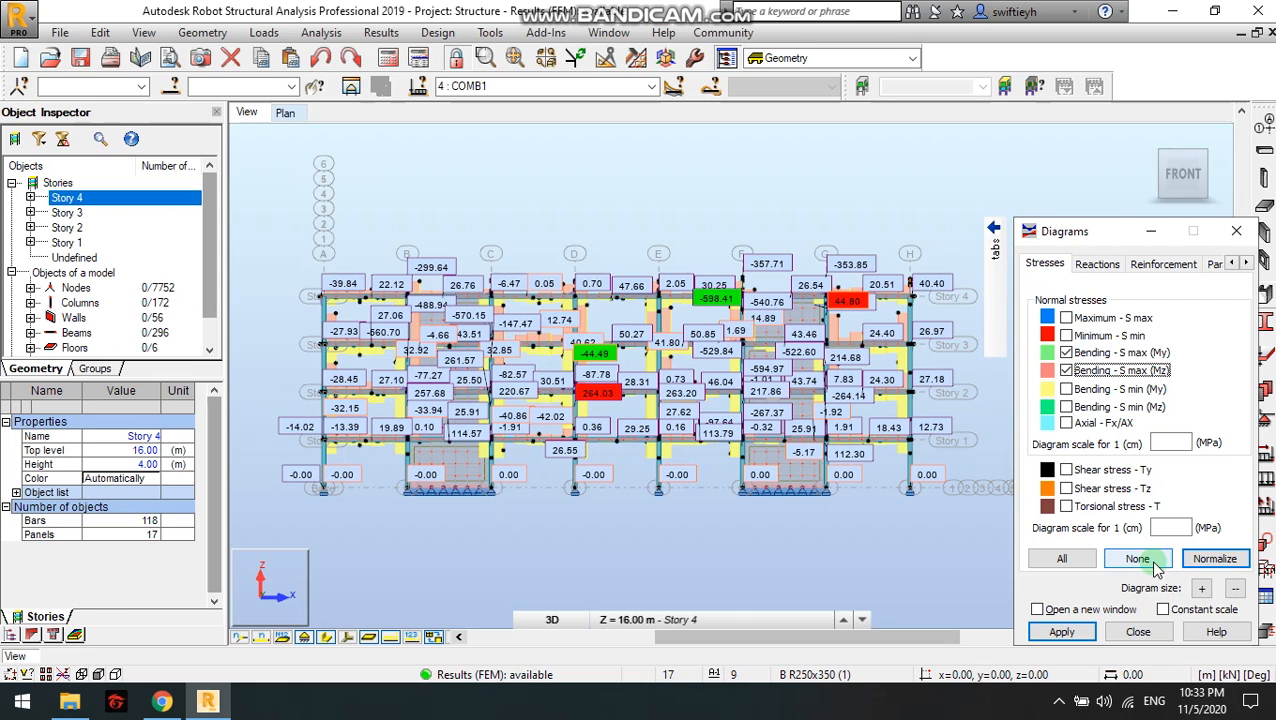
{"action": "left_click", "coordinate": [1062, 632]}
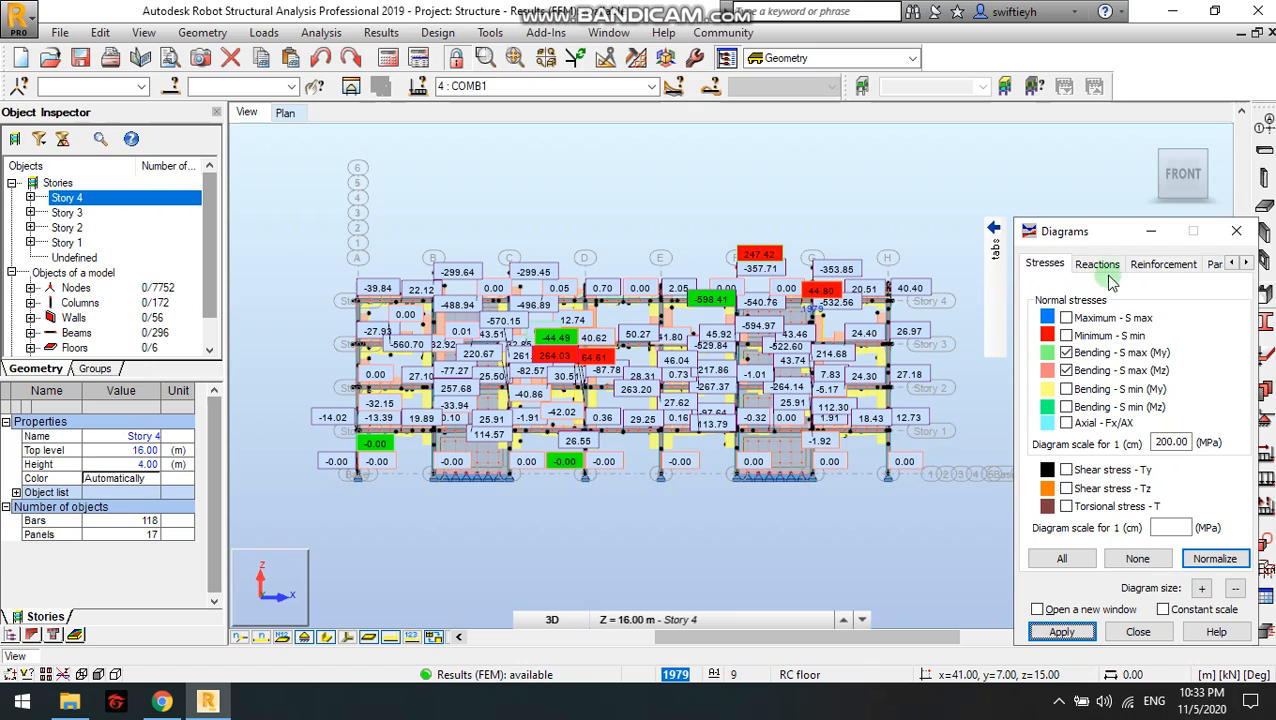
Turn off the Mx and My moment diagrams and check the remaining internal force and deformation selections.
{"action": "left_click", "coordinate": [1214, 263]}
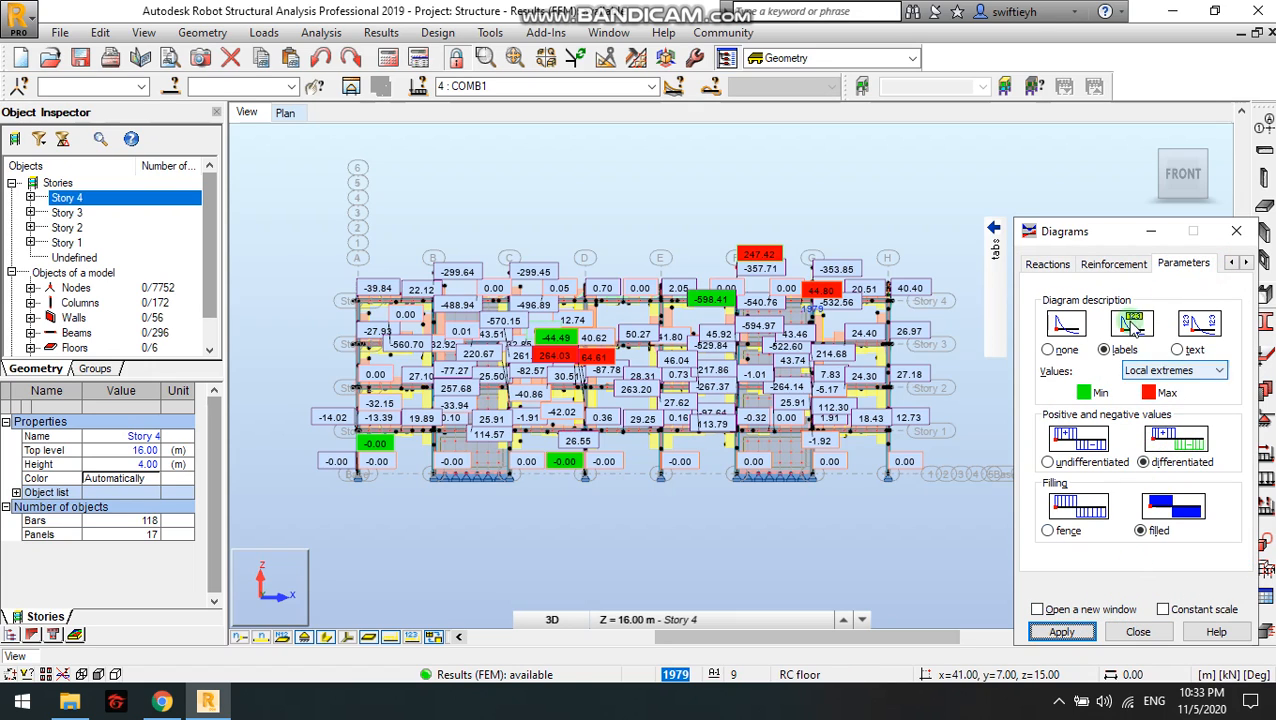
{"action": "left_click", "coordinate": [1046, 263]}
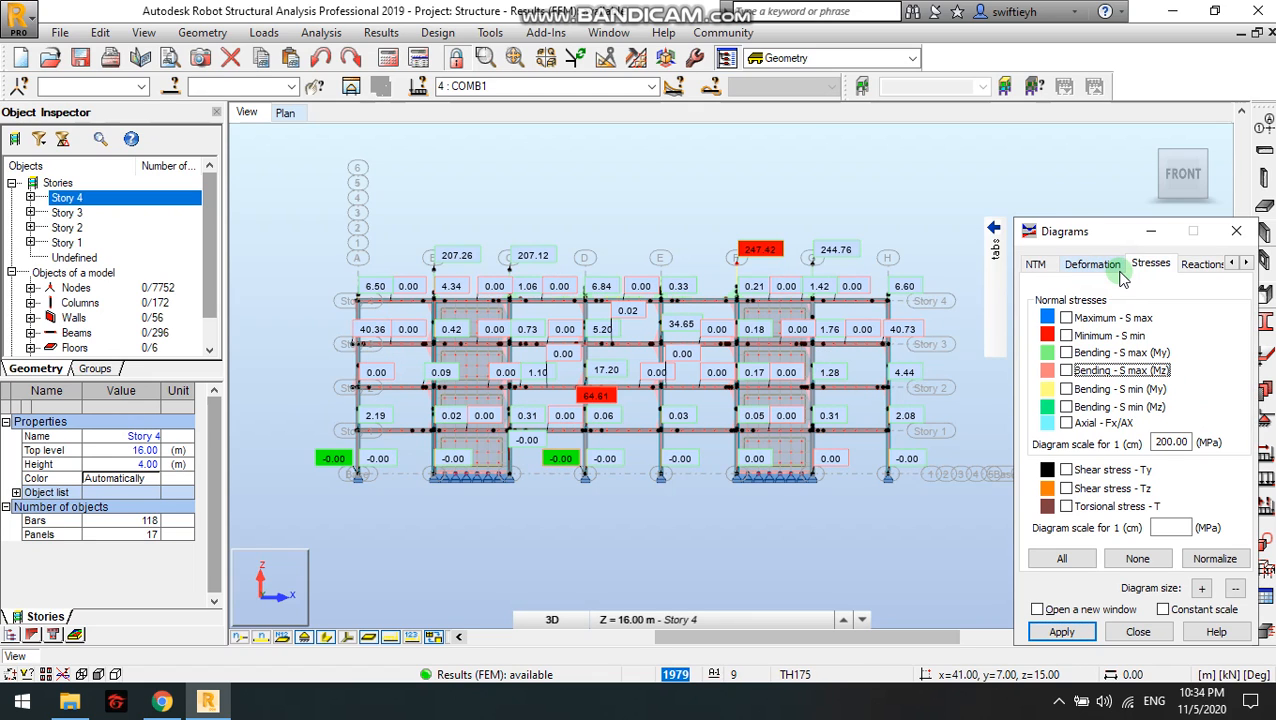
{"action": "left_click", "coordinate": [1092, 266]}
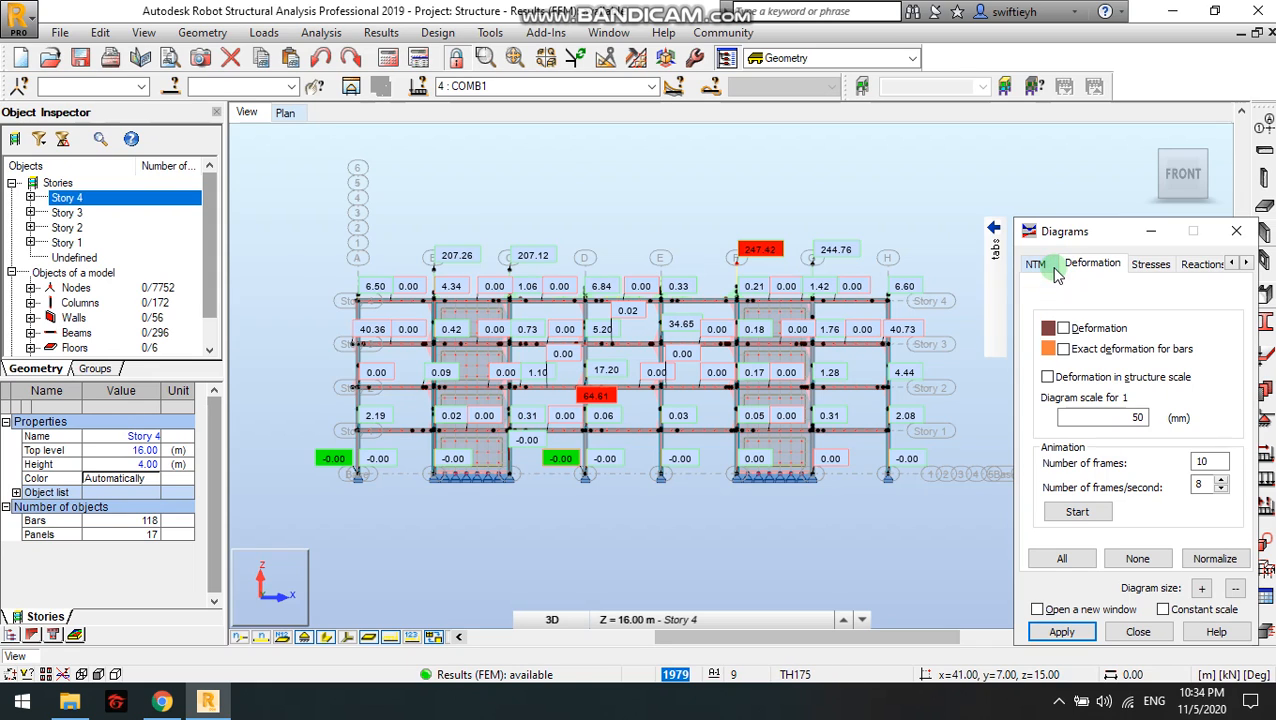
{"action": "left_click", "coordinate": [1037, 265]}
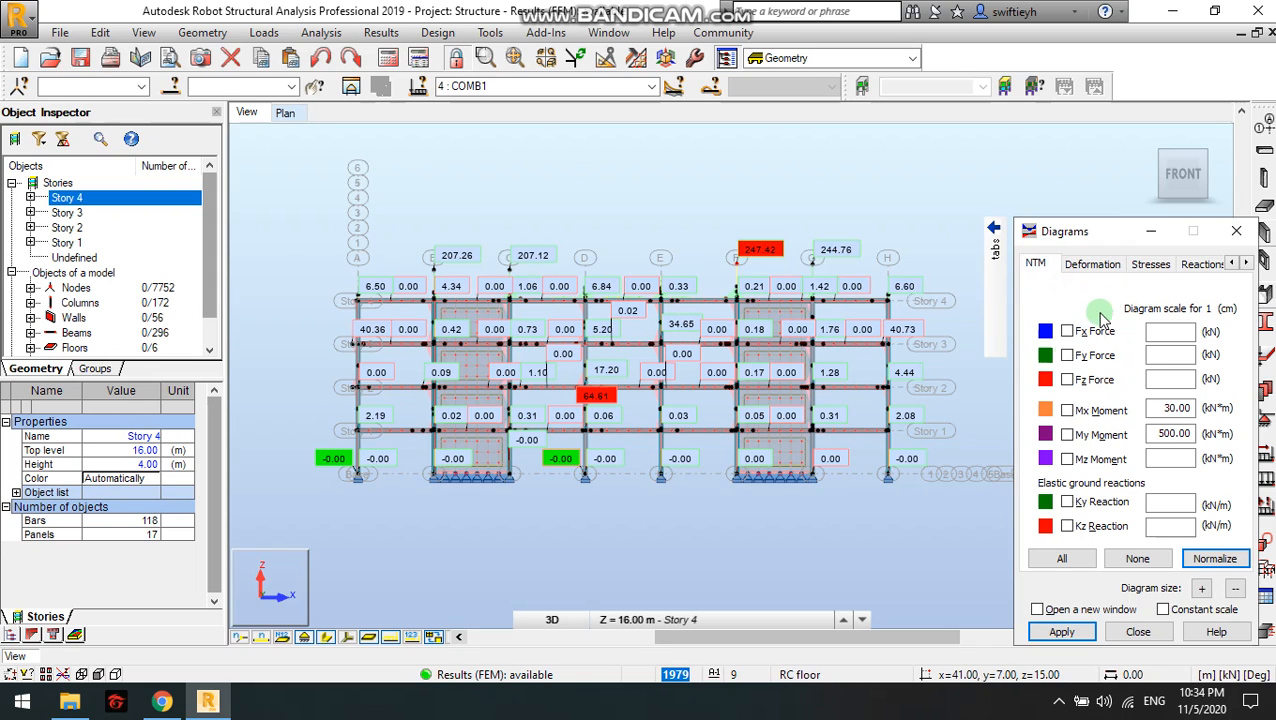
Display the bending stress diagrams S max (Mz) and S min (My) on the structure.
{"action": "left_click", "coordinate": [1145, 266]}
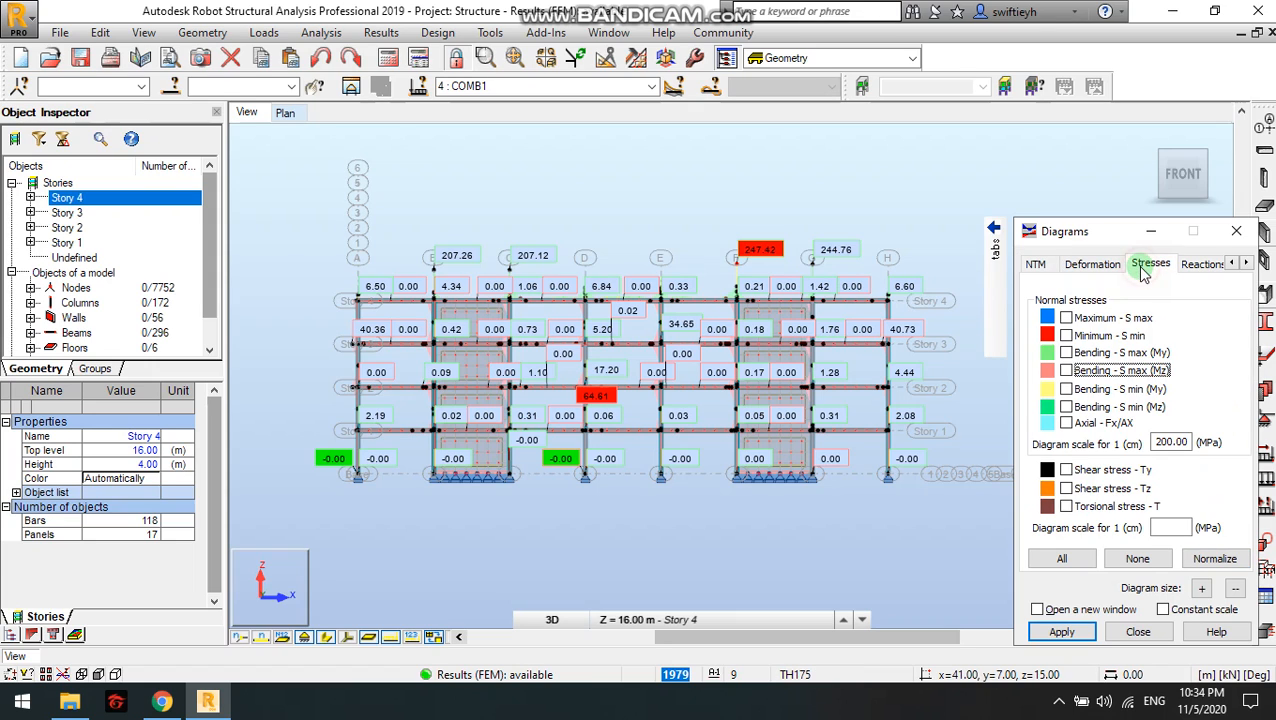
{"action": "left_click", "coordinate": [1066, 389]}
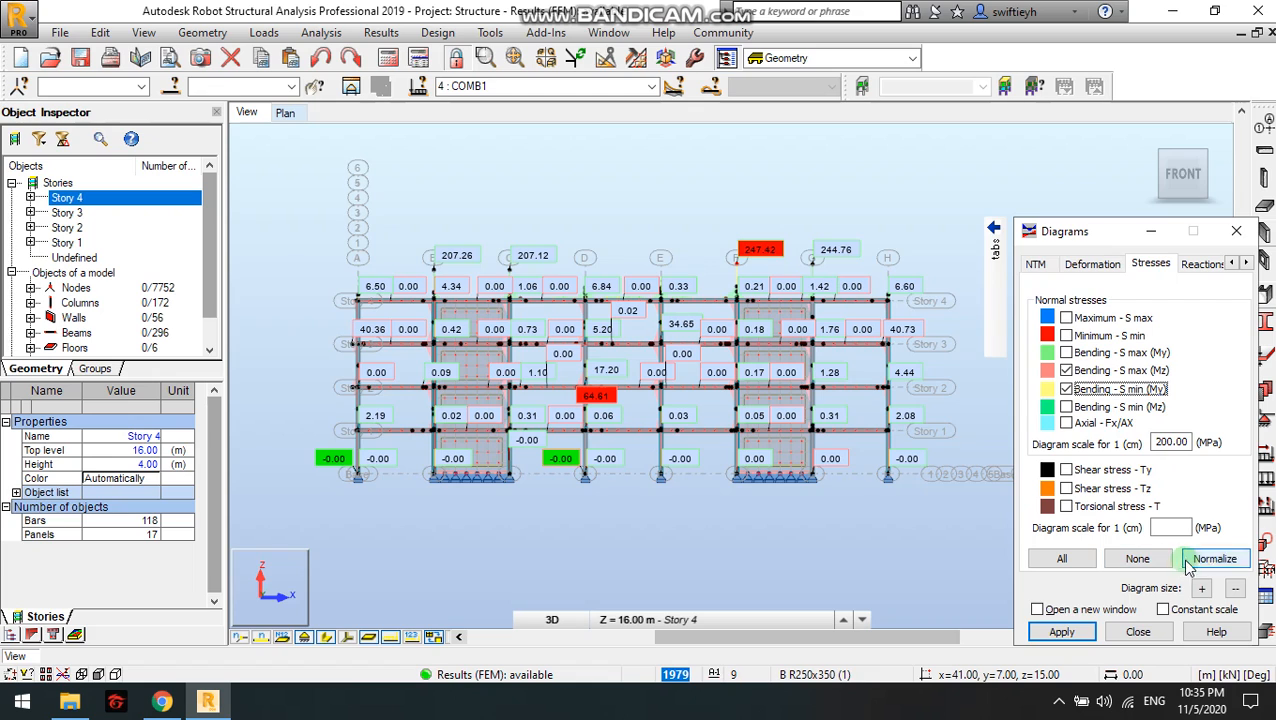
{"action": "left_click", "coordinate": [1058, 632]}
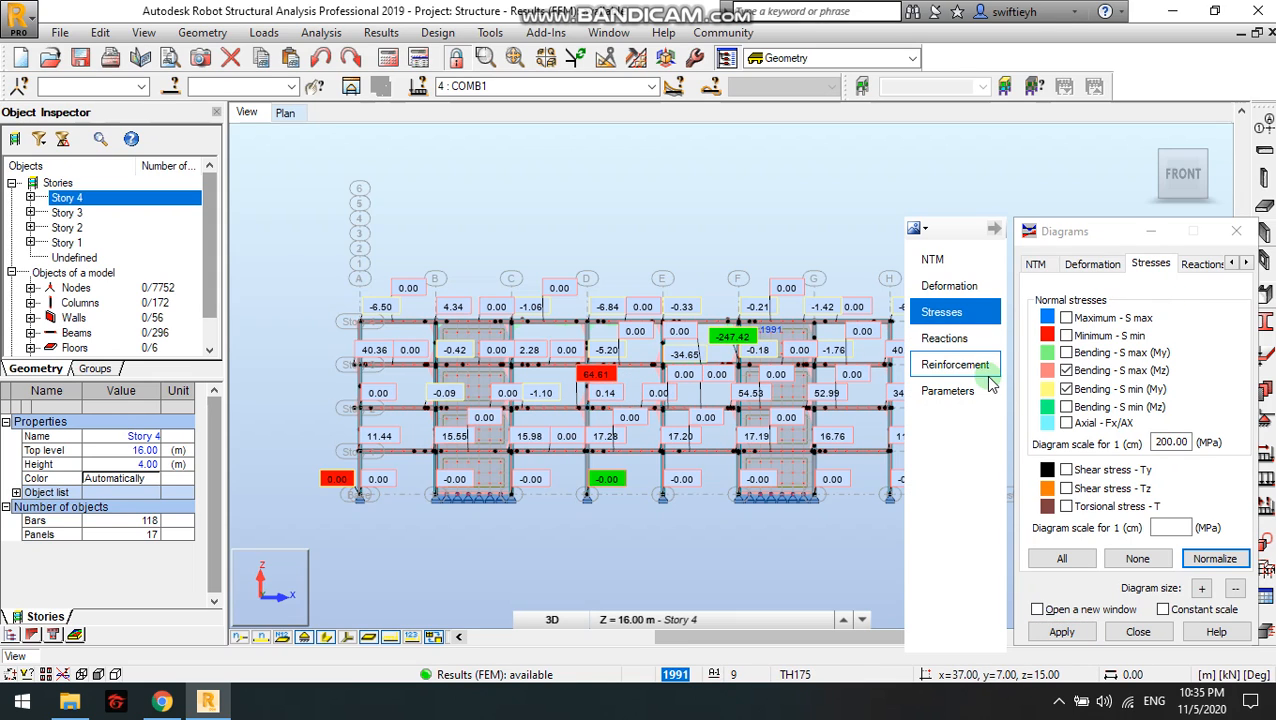
Replace the bending stress diagrams with only the Maximum - S max normal stress diagram.
{"action": "left_click", "coordinate": [1067, 371]}
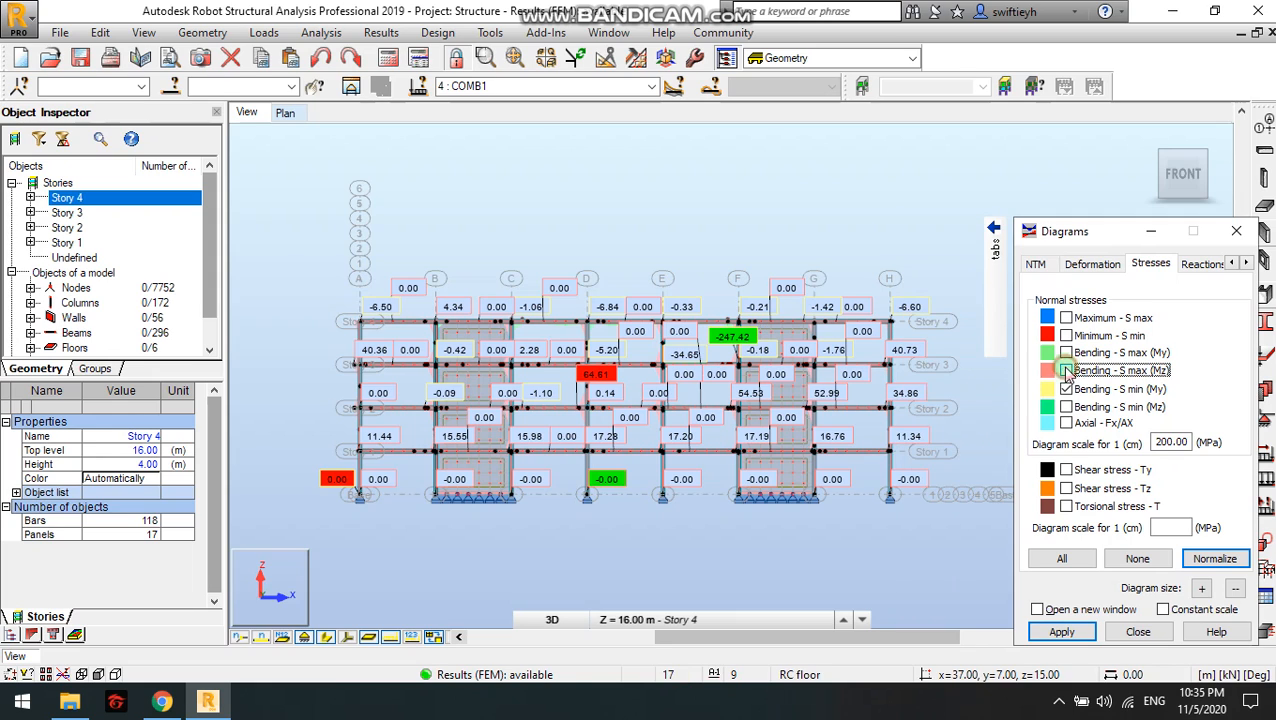
{"action": "left_click", "coordinate": [1067, 390]}
{"action": "left_click", "coordinate": [1066, 318]}
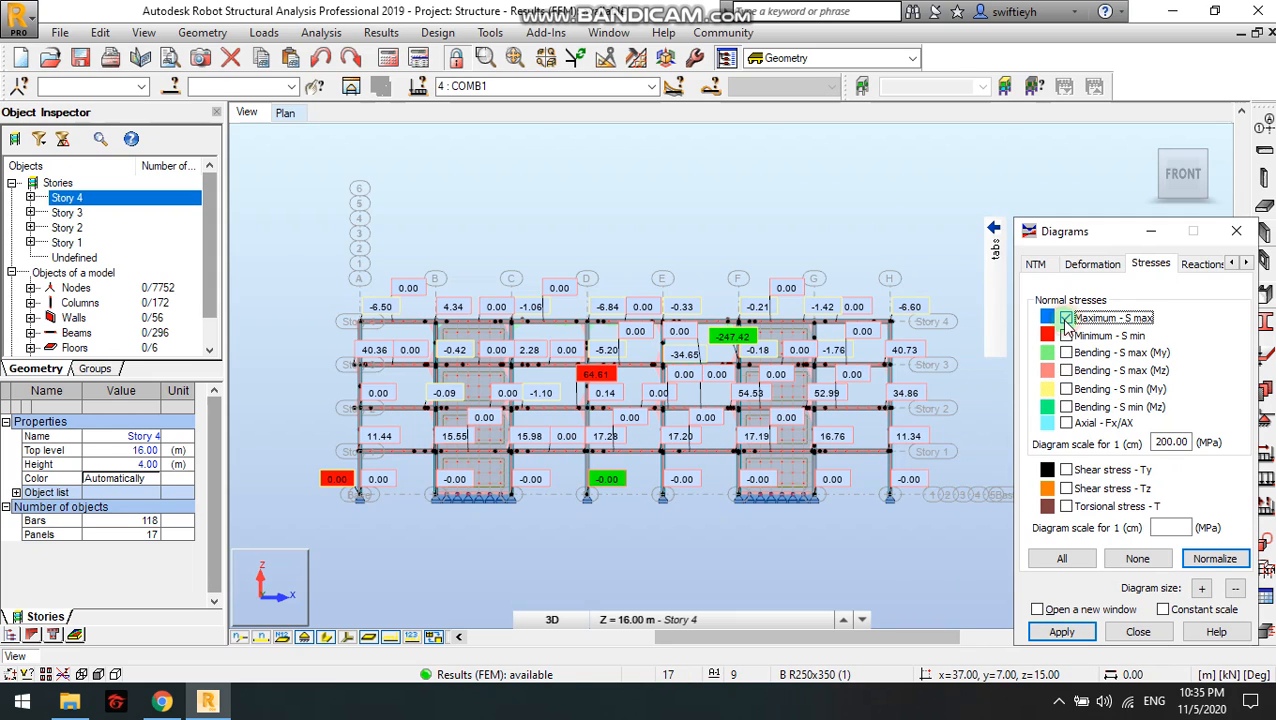
{"action": "left_click", "coordinate": [1062, 632]}
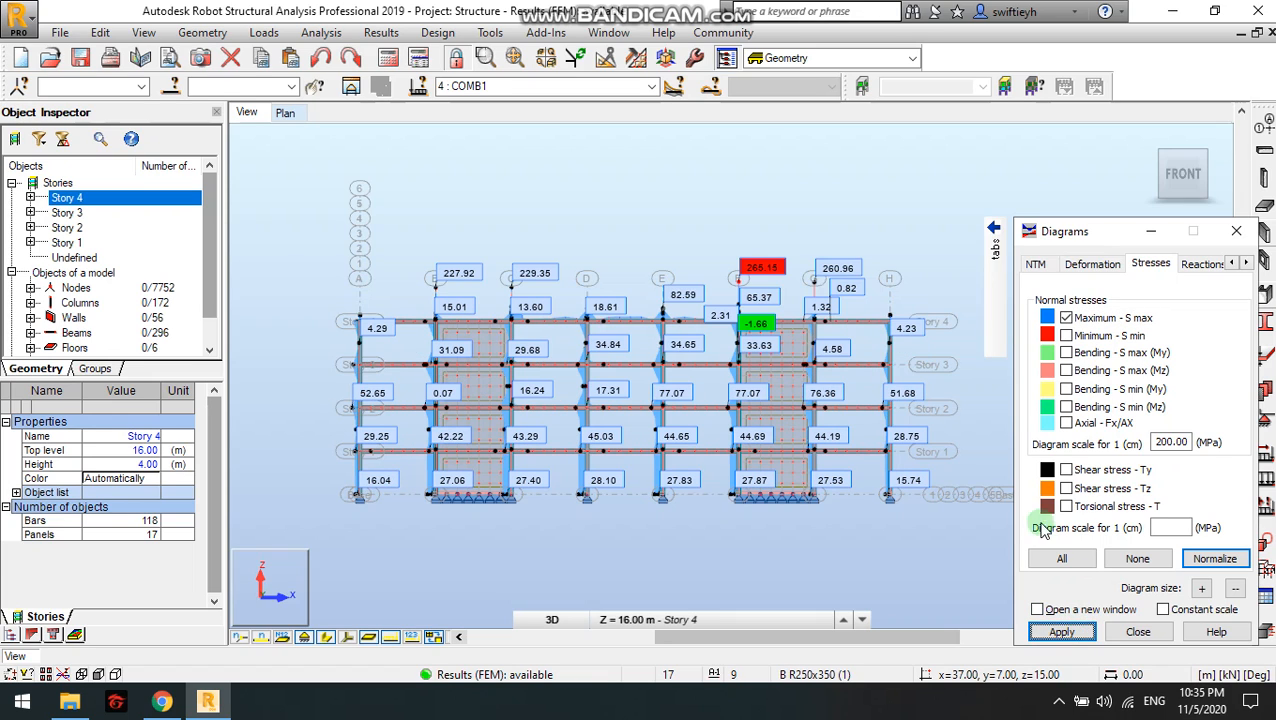
Examine the highest and lowest maximum-stress labels along the top story around grid line F.
{"action": "scroll", "coordinate": [753, 303], "scroll_direction": "up", "scroll_amount": 1}
{"action": "scroll", "coordinate": [753, 303], "scroll_direction": "up", "scroll_amount": 2}
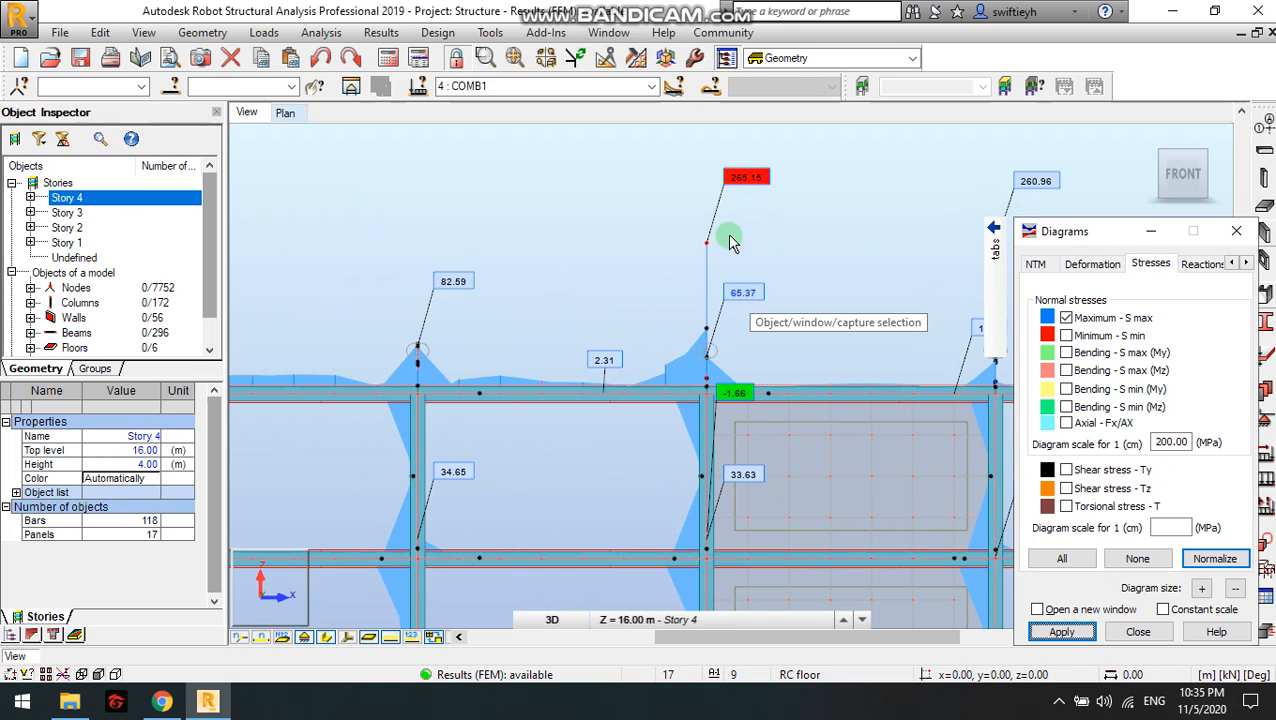
{"action": "scroll", "coordinate": [725, 233], "scroll_direction": "down", "scroll_amount": 2}
{"action": "scroll", "coordinate": [725, 233], "scroll_direction": "down", "scroll_amount": 1}
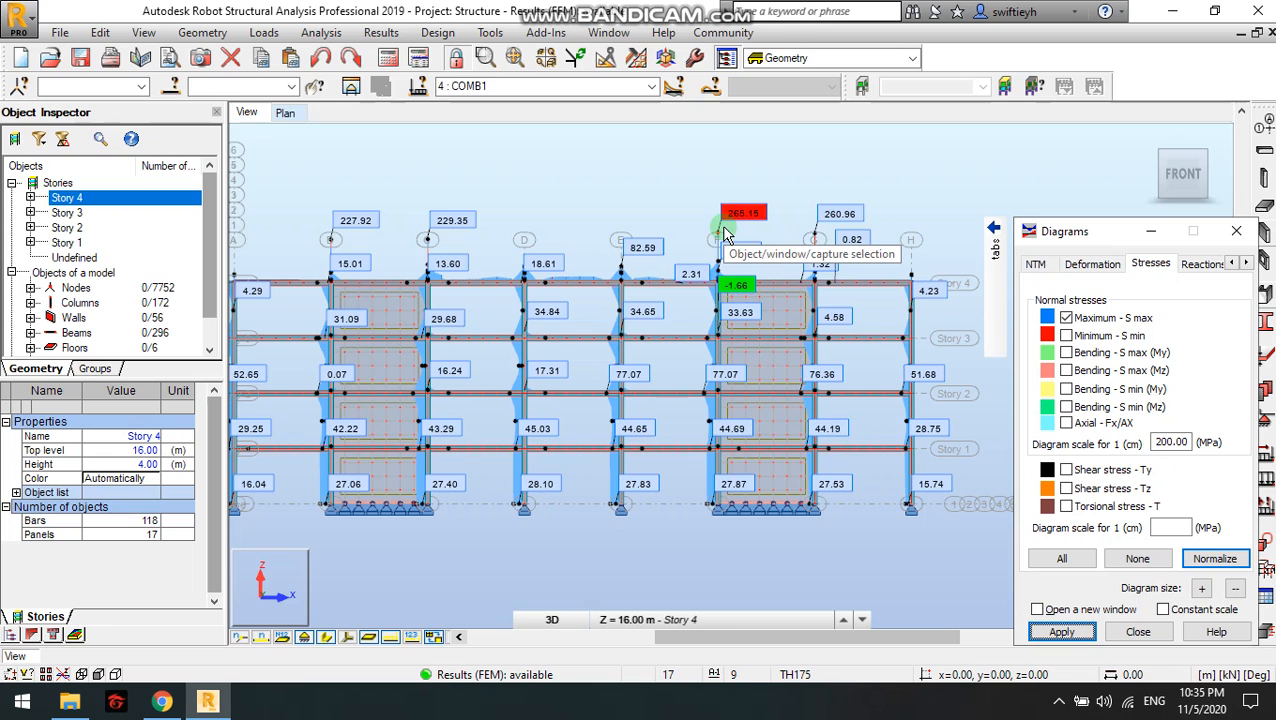
{"action": "scroll", "coordinate": [707, 273], "scroll_direction": "up", "scroll_amount": 1}
{"action": "scroll", "coordinate": [707, 273], "scroll_direction": "up", "scroll_amount": 4}
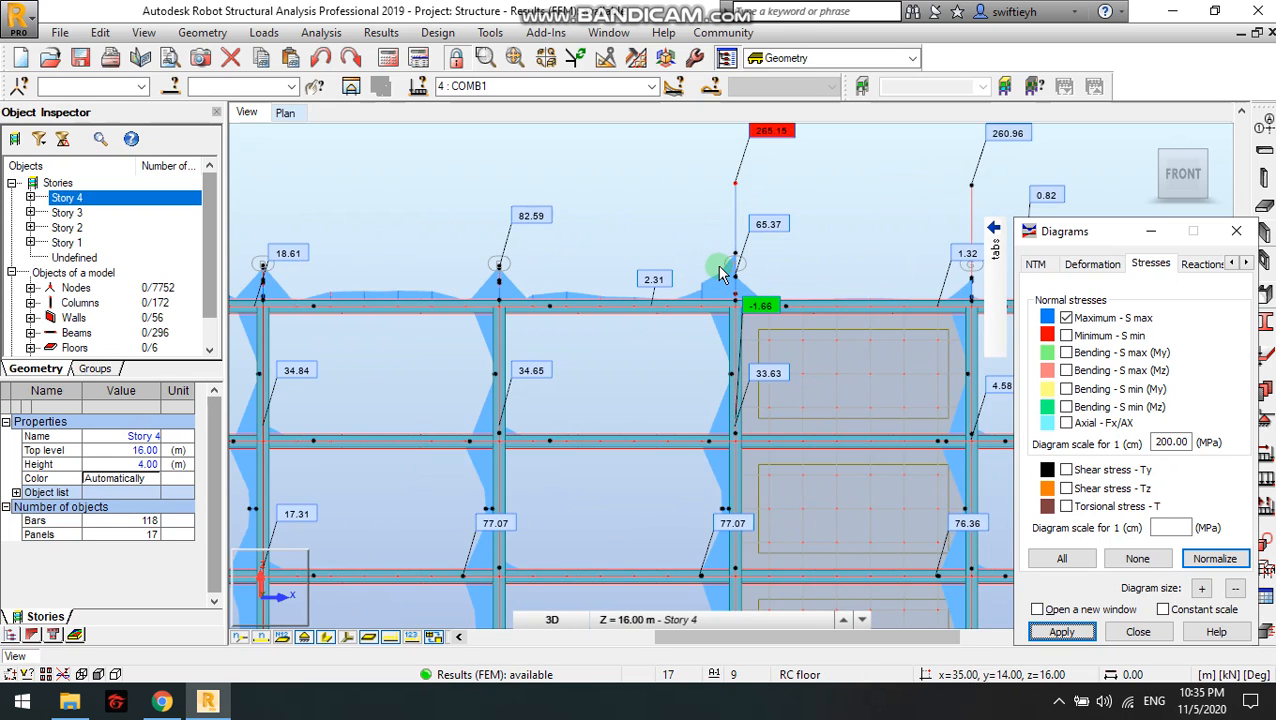
{"action": "scroll", "coordinate": [733, 272], "scroll_direction": "down", "scroll_amount": 3}
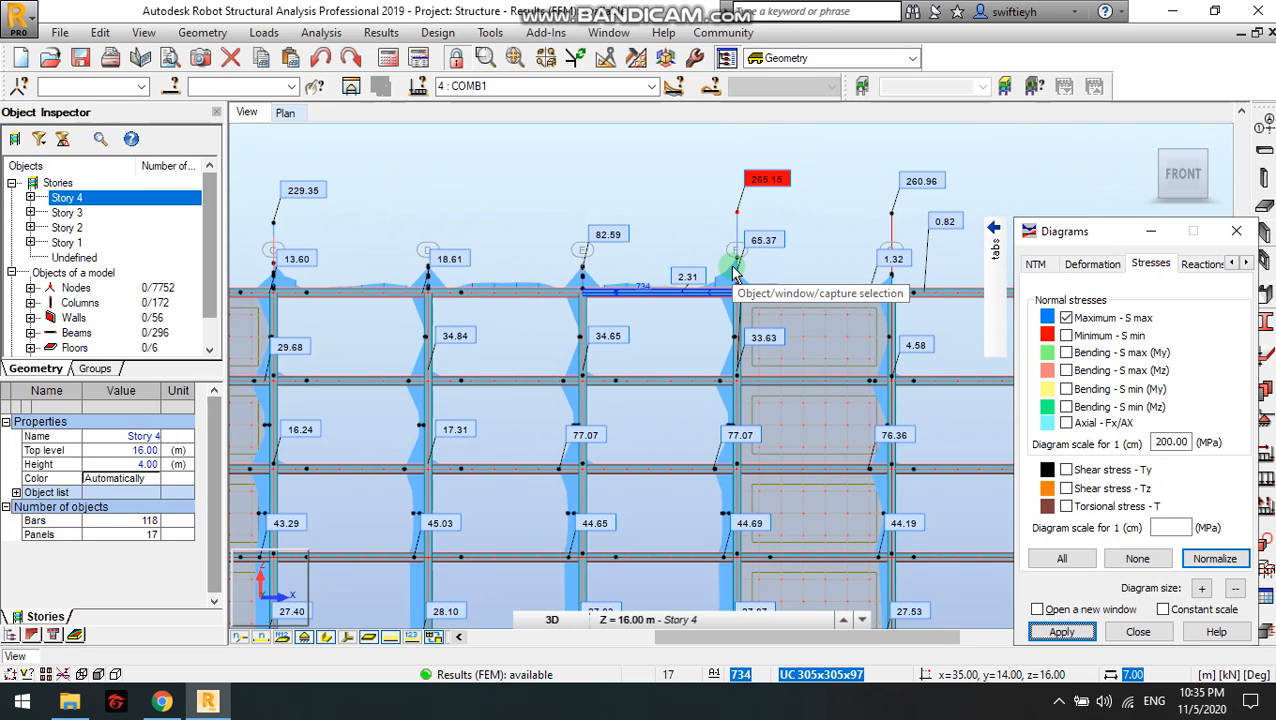
{"action": "middle_click_drag", "start_coordinate": [665, 369], "coordinate": [717, 327]}
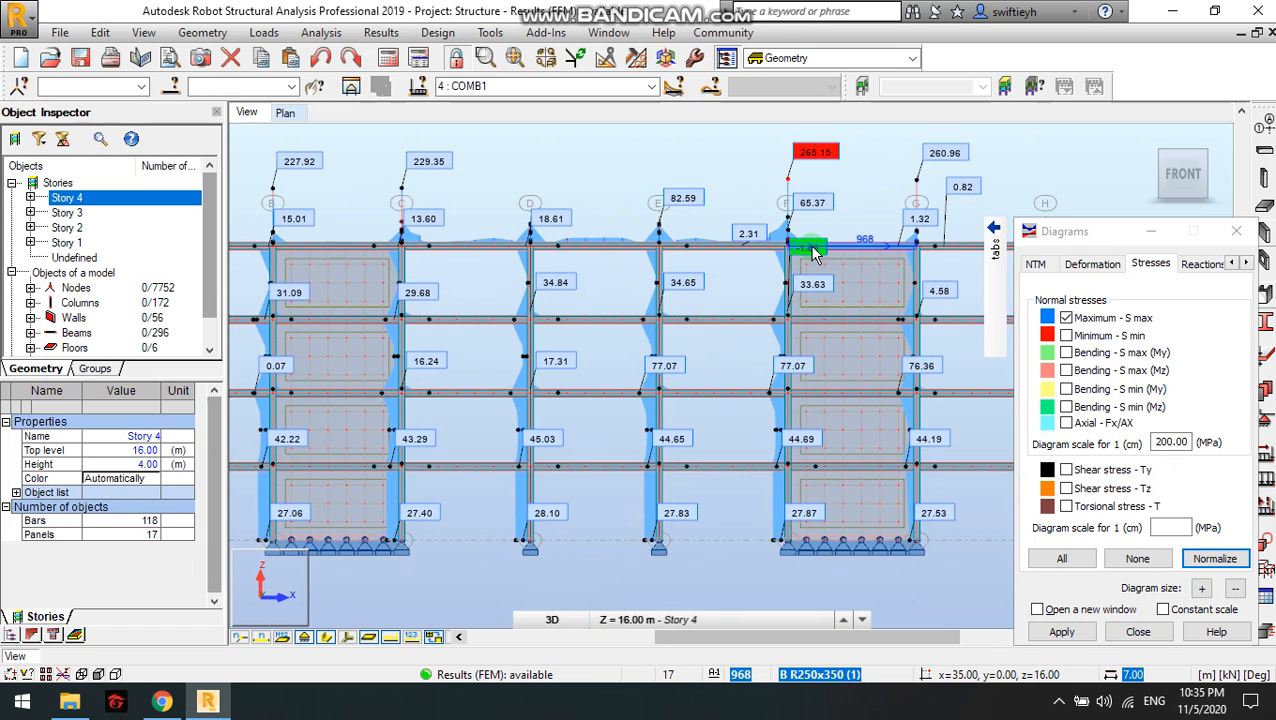
{"action": "scroll", "coordinate": [813, 254], "scroll_direction": "down", "scroll_amount": 1}
{"action": "scroll", "coordinate": [820, 262], "scroll_direction": "down", "scroll_amount": 2}
{"action": "middle_click_drag", "start_coordinate": [680, 316], "coordinate": [638, 372]}
Inspect the peak of the maximum-stress diagram beside the walled bay from a 3D corner view.
{"action": "mouse_move", "coordinate": [1183, 145]}
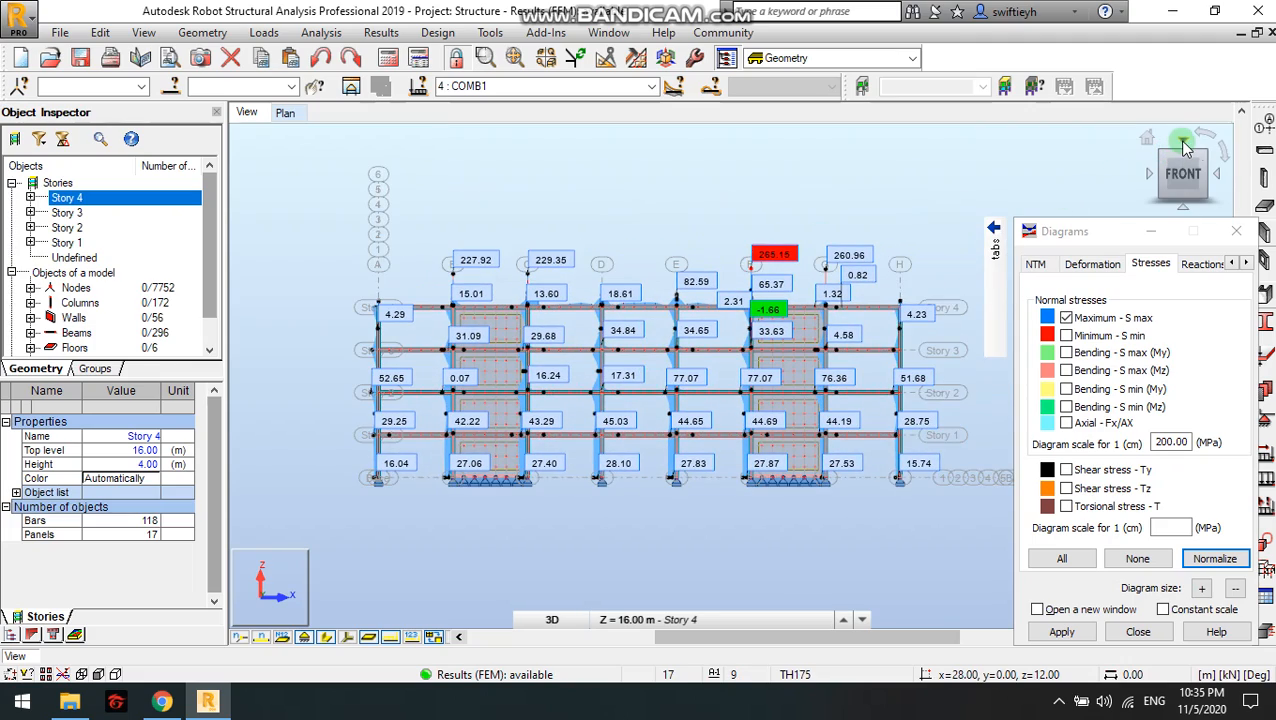
{"action": "left_click", "coordinate": [1207, 160]}
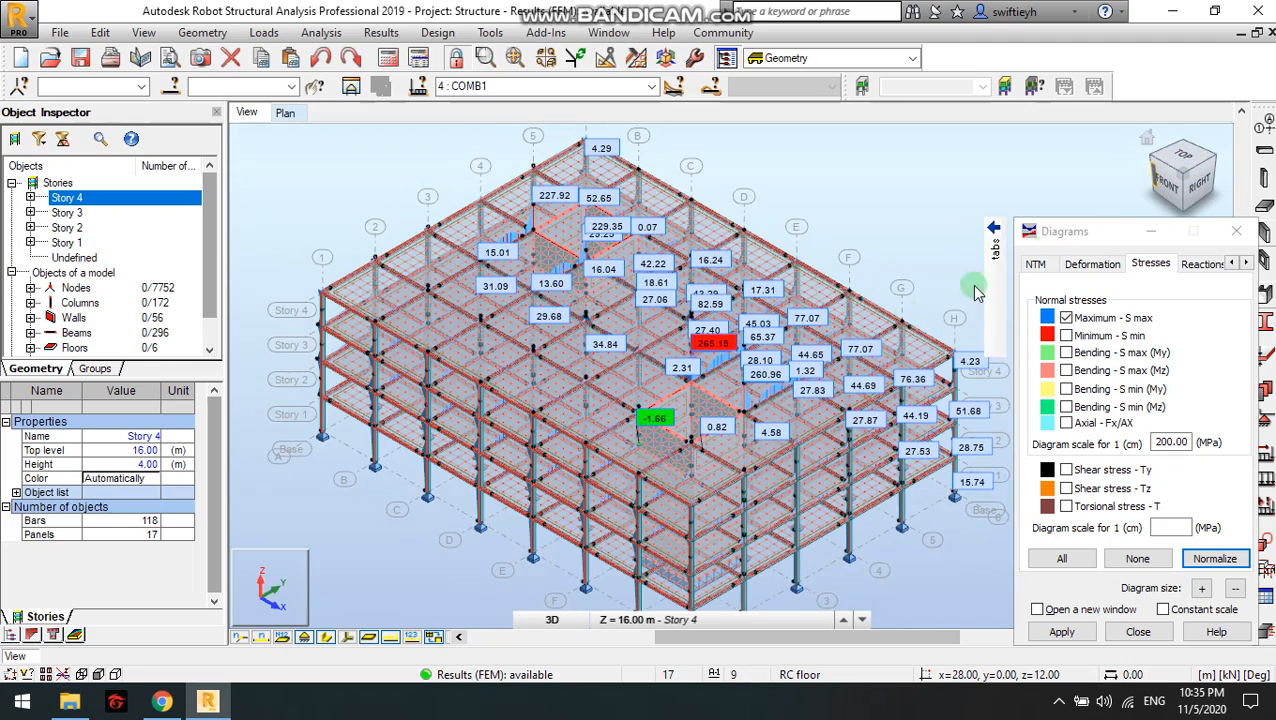
{"action": "scroll", "coordinate": [685, 390], "scroll_direction": "up", "scroll_amount": 6}
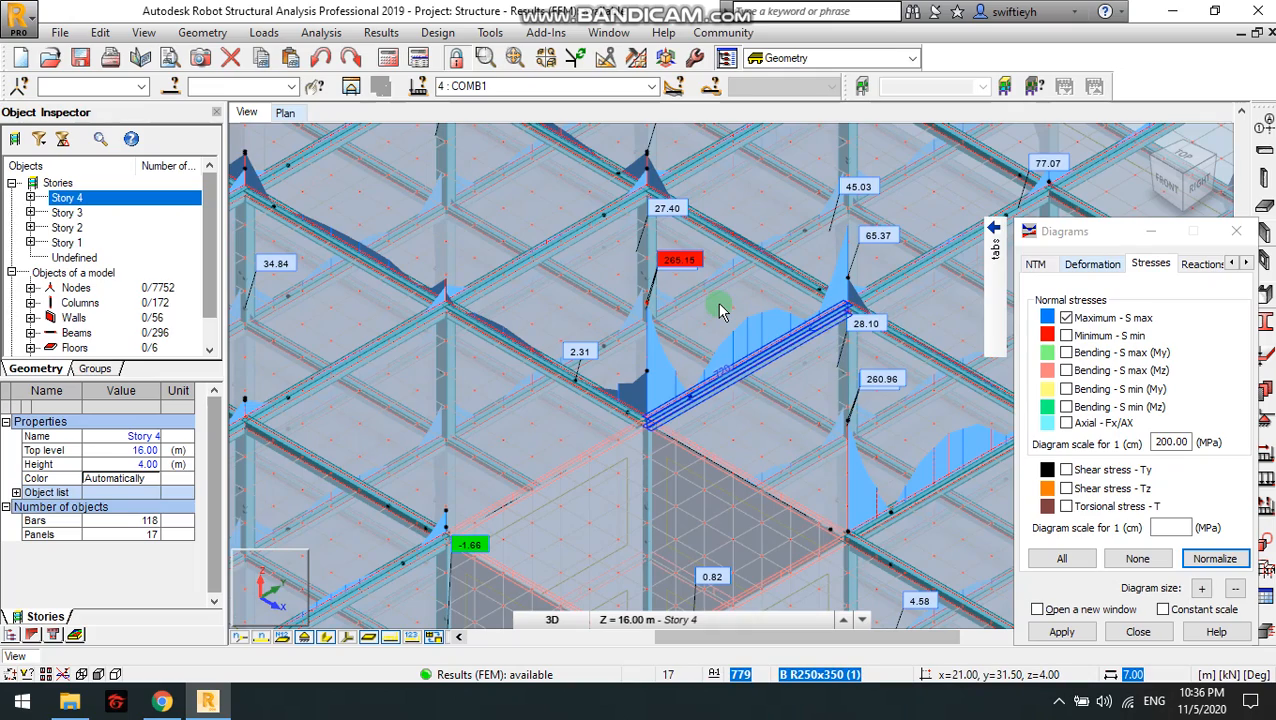
{"action": "scroll", "coordinate": [721, 310], "scroll_direction": "down", "scroll_amount": 6}
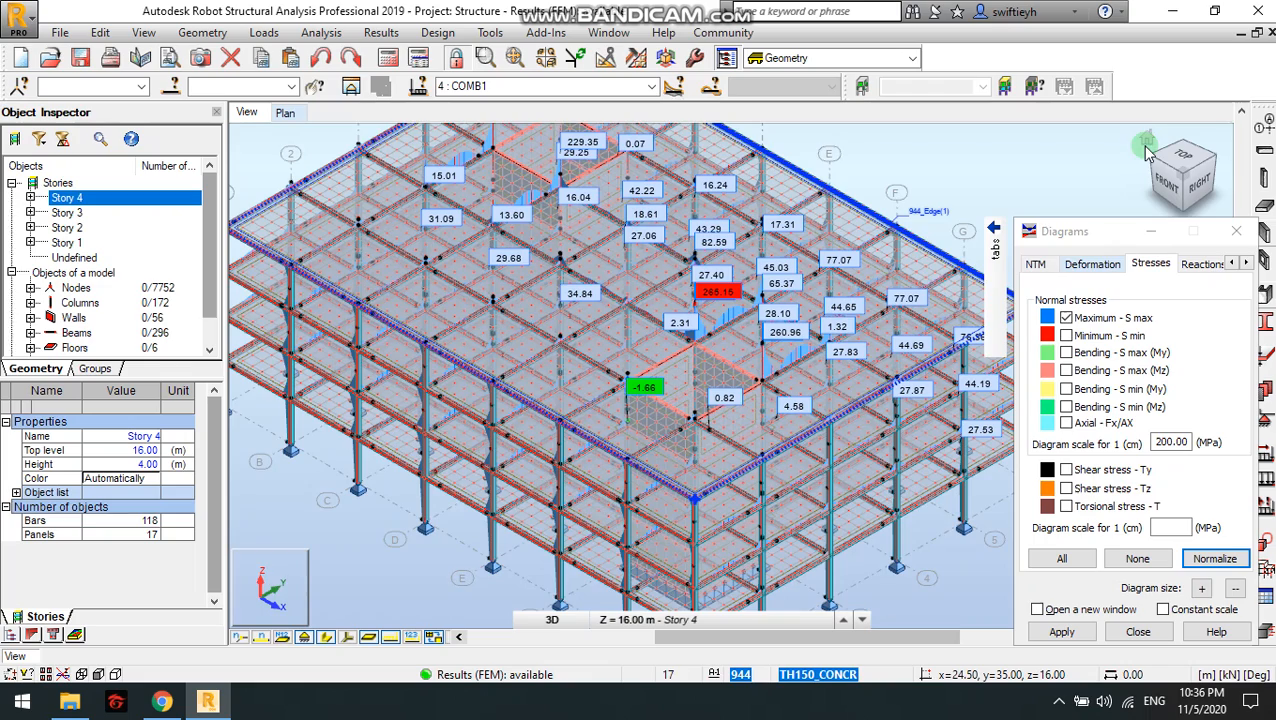
Close the diagram settings and toggle the value display with the whole structure in the home 3D view.
{"action": "left_click", "coordinate": [1147, 146]}
{"action": "left_click", "coordinate": [1137, 629]}
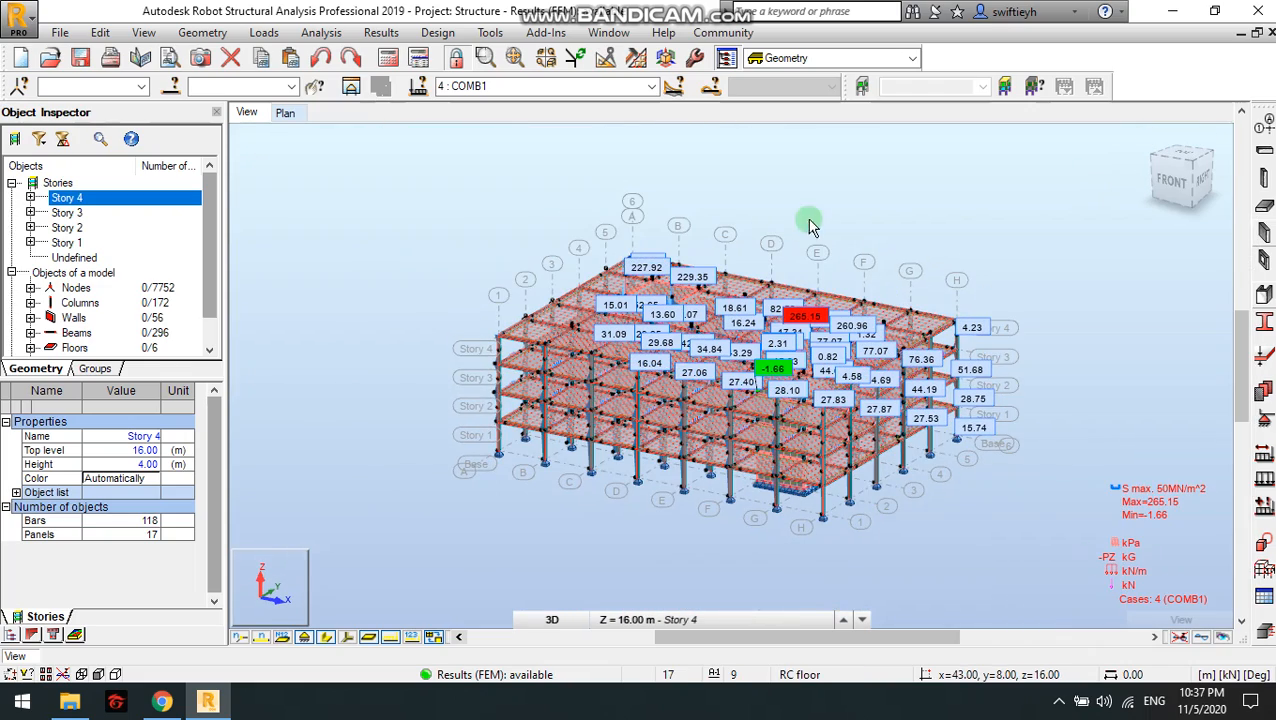
{"action": "middle_click_drag", "start_coordinate": [857, 206], "coordinate": [820, 214]}
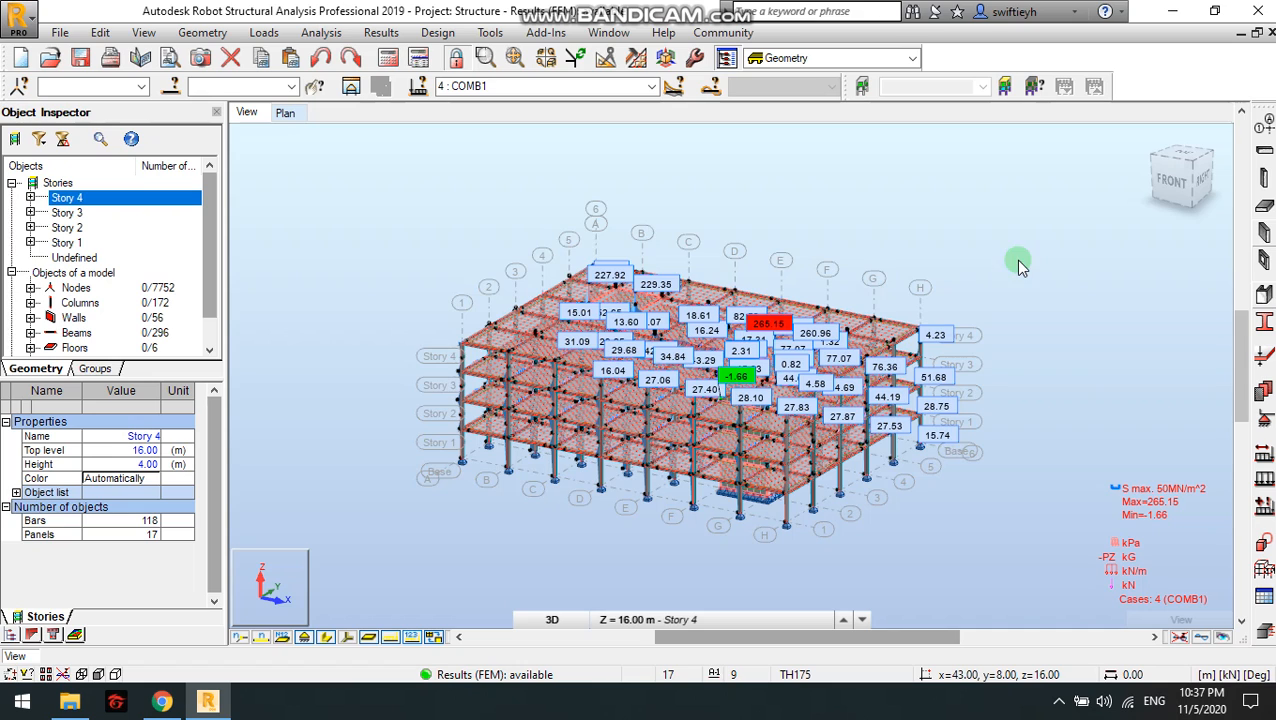
{"action": "left_click", "coordinate": [412, 637]}
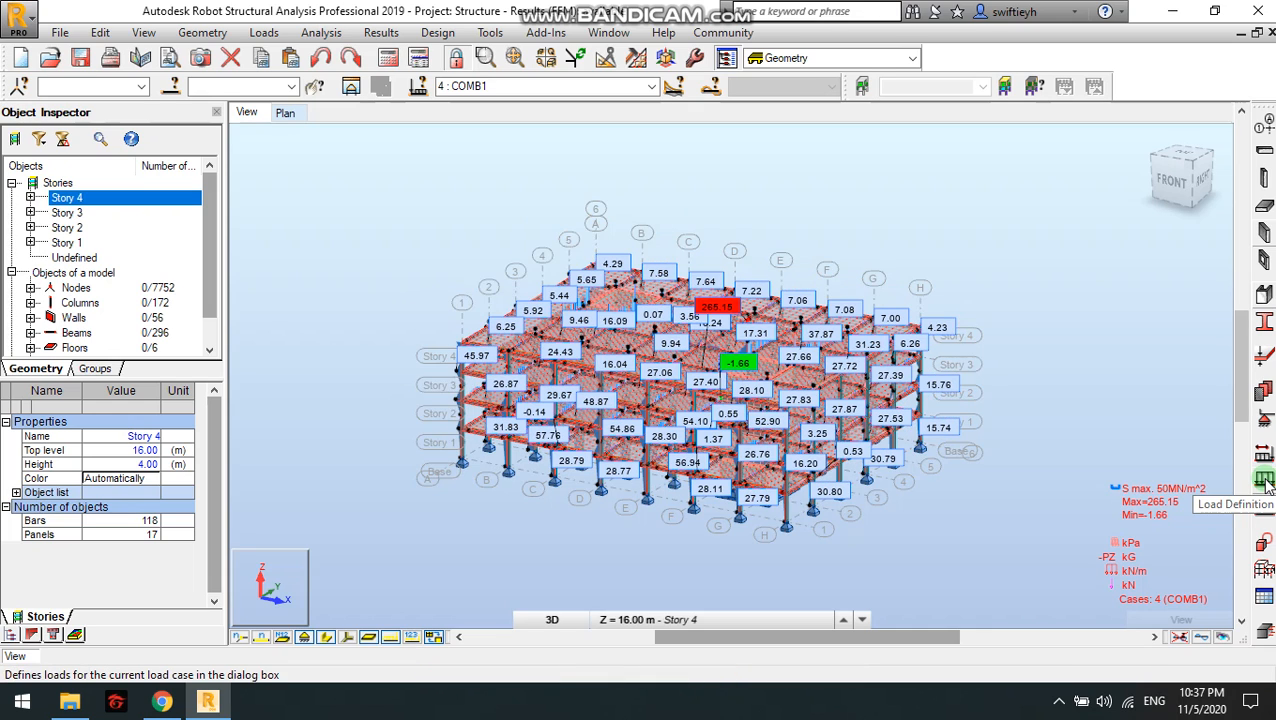
Clear the maximum-stress diagram from the structure and close the diagram settings.
{"action": "left_click", "coordinate": [1264, 482]}
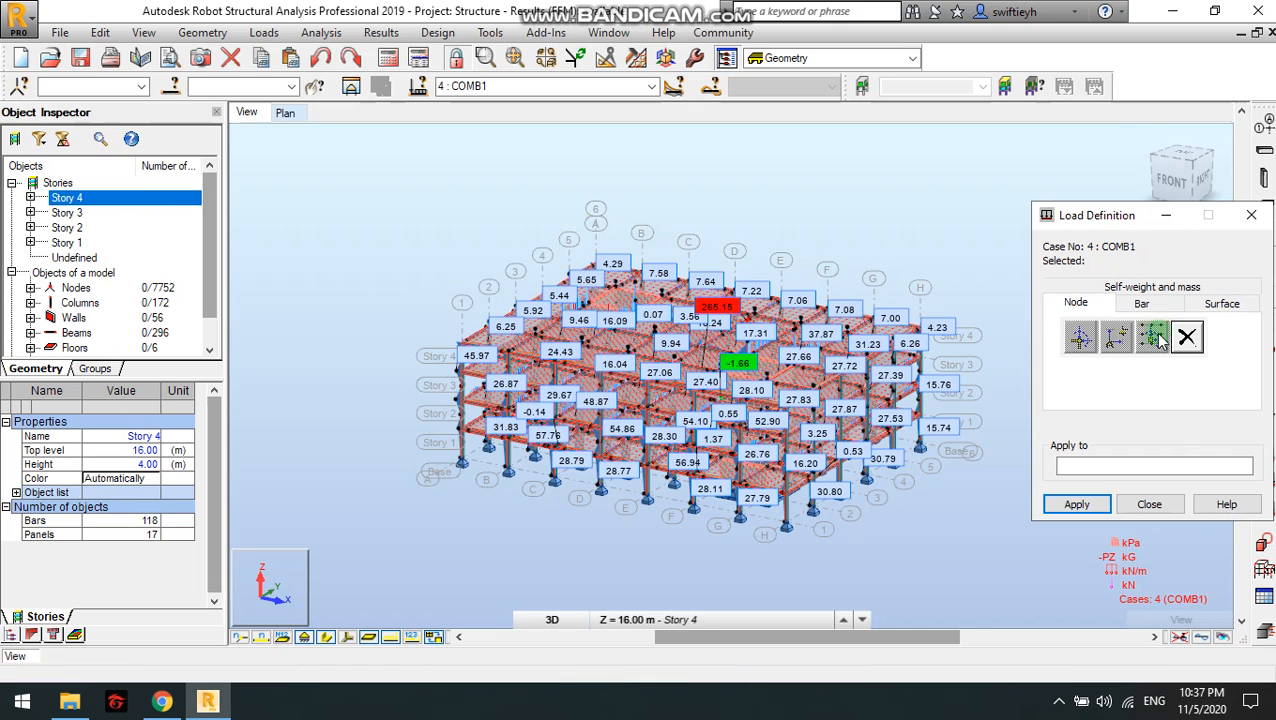
{"action": "left_click", "coordinate": [1250, 217]}
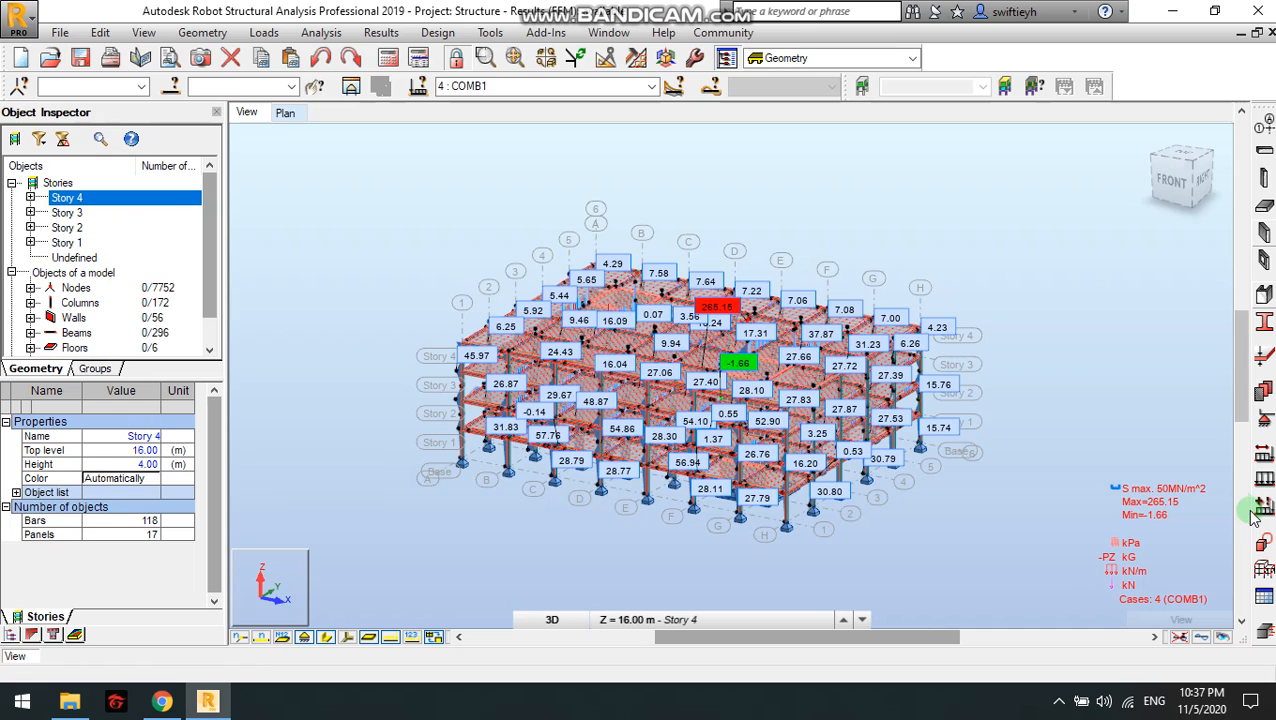
{"action": "left_click", "coordinate": [395, 36]}
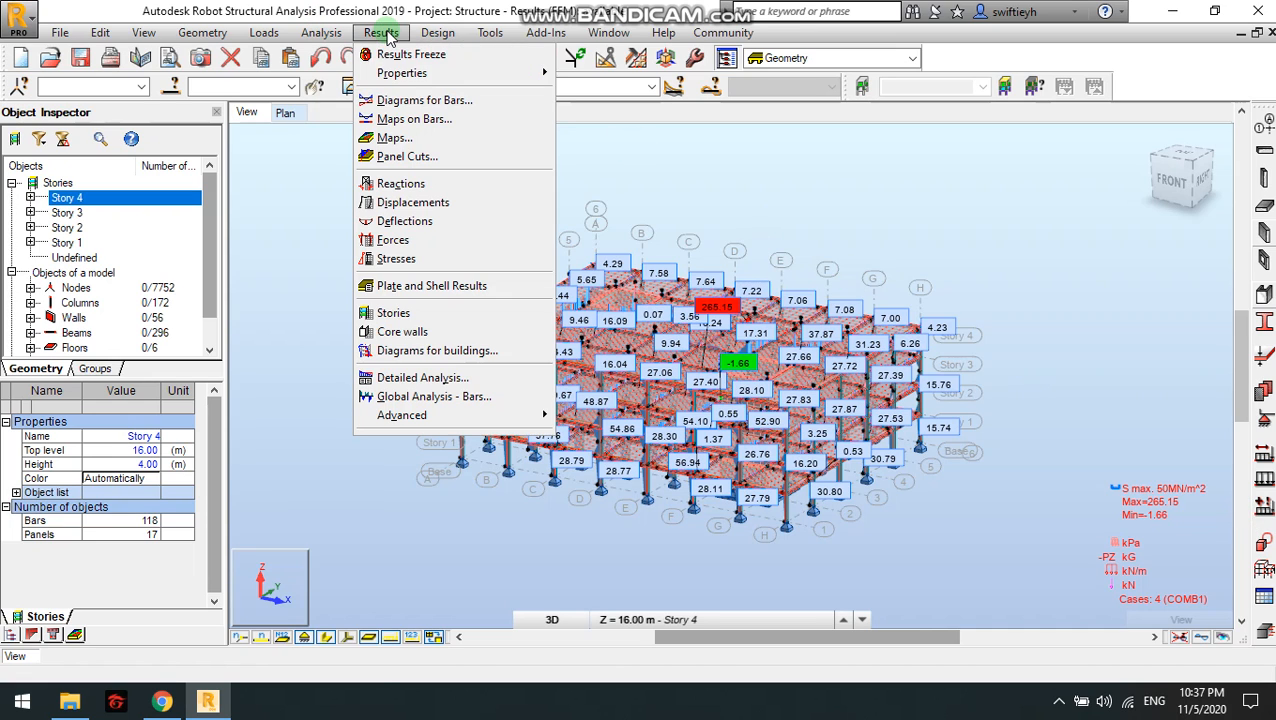
{"action": "left_click", "coordinate": [425, 97]}
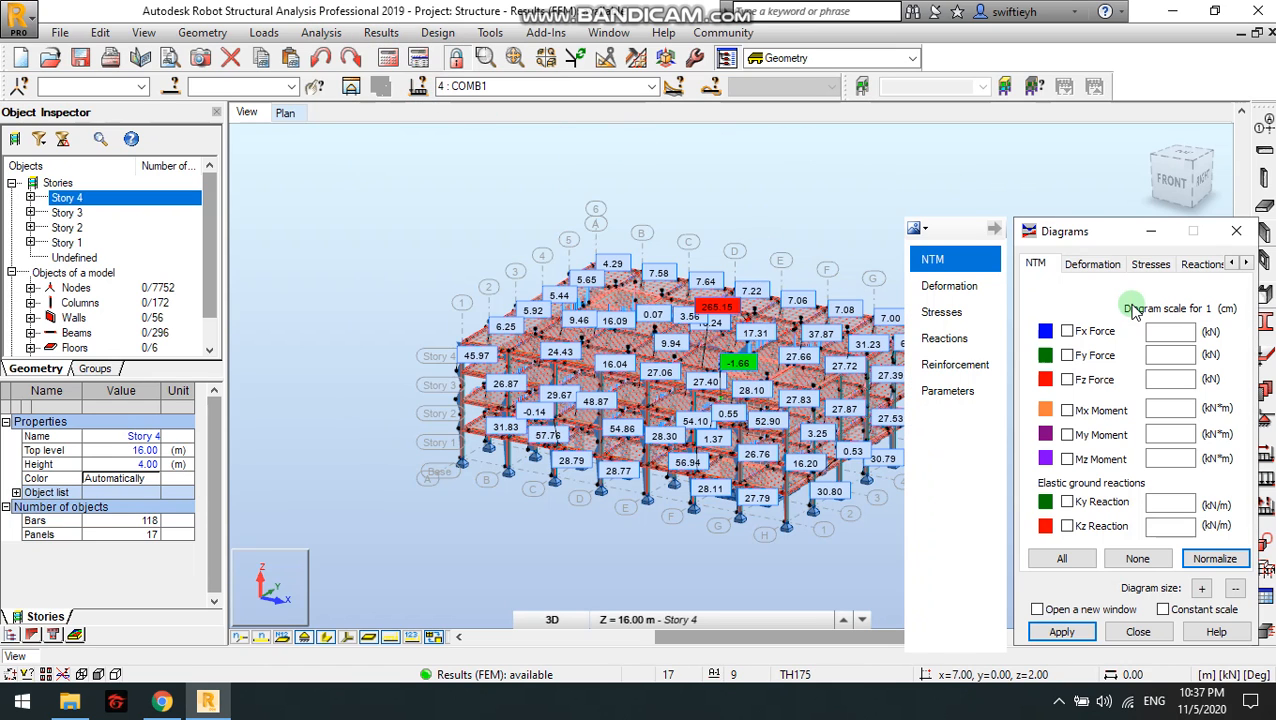
{"action": "left_click", "coordinate": [1149, 264]}
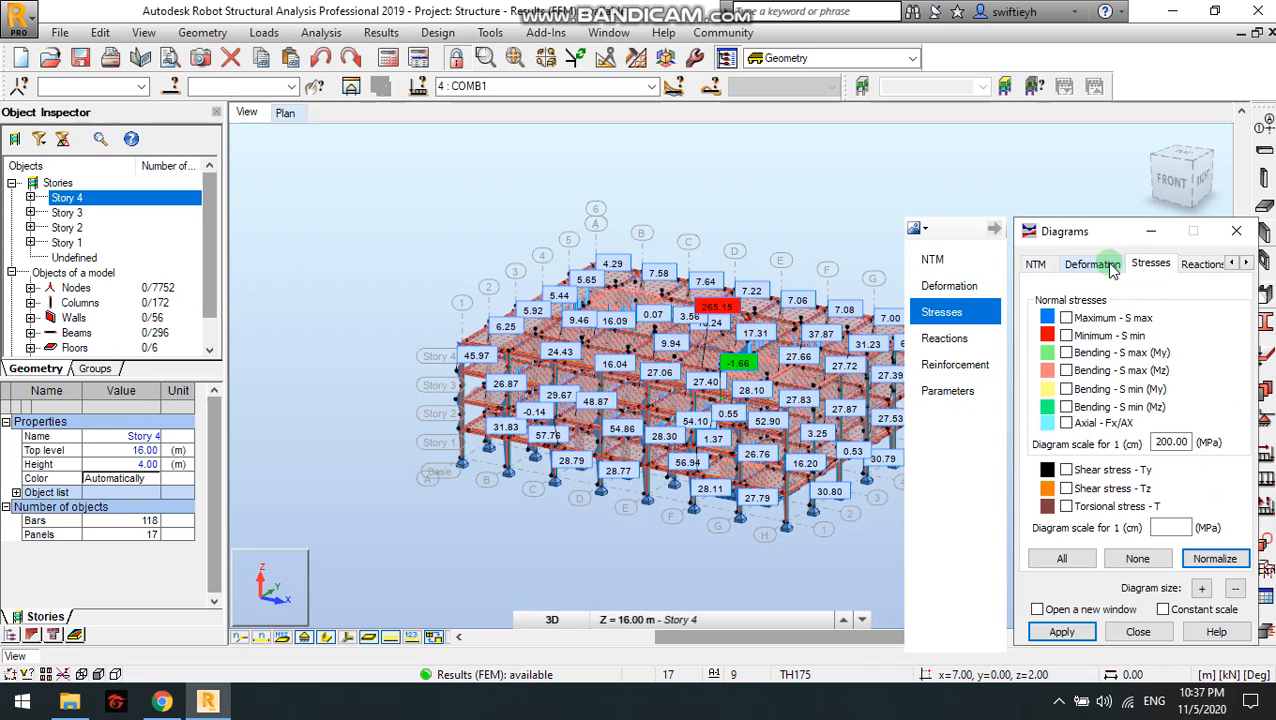
{"action": "left_click", "coordinate": [1086, 632]}
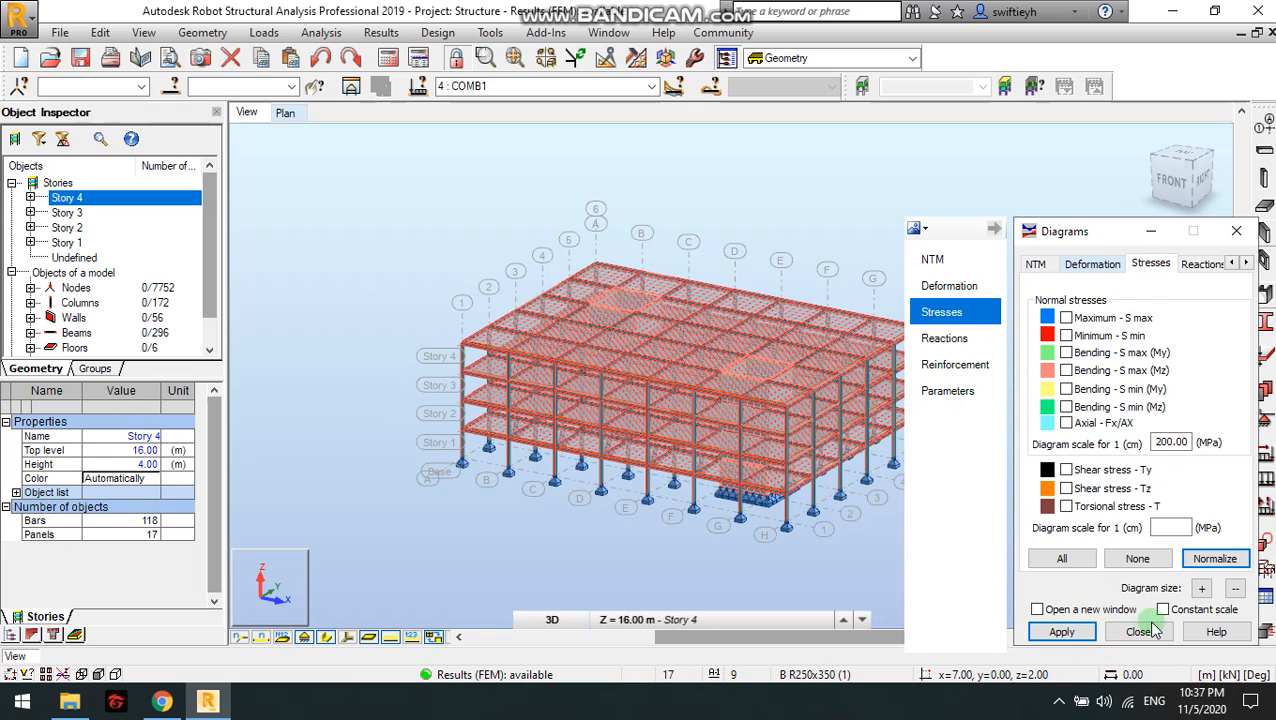
{"action": "left_click", "coordinate": [1138, 632]}
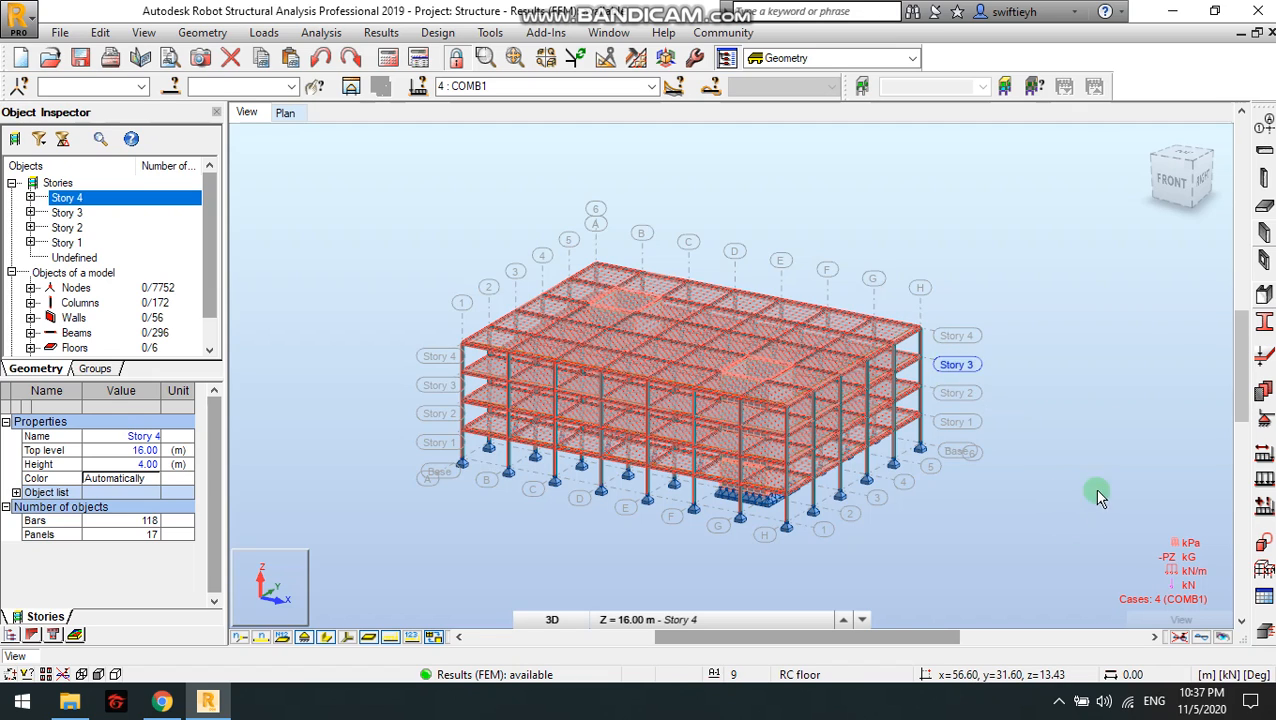
Open full data tables for Reactions and Bar Deflections.
{"action": "left_click", "coordinate": [1265, 598]}
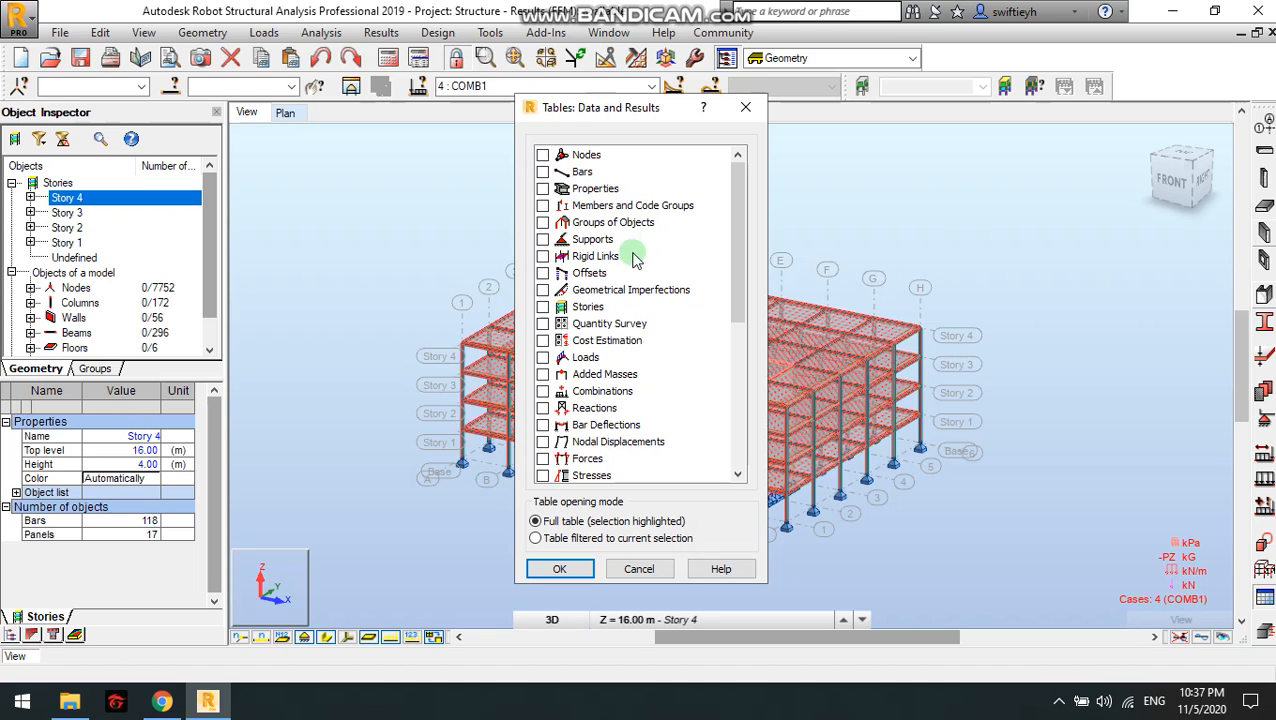
{"action": "scroll", "coordinate": [643, 287], "scroll_direction": "down", "scroll_amount": 2}
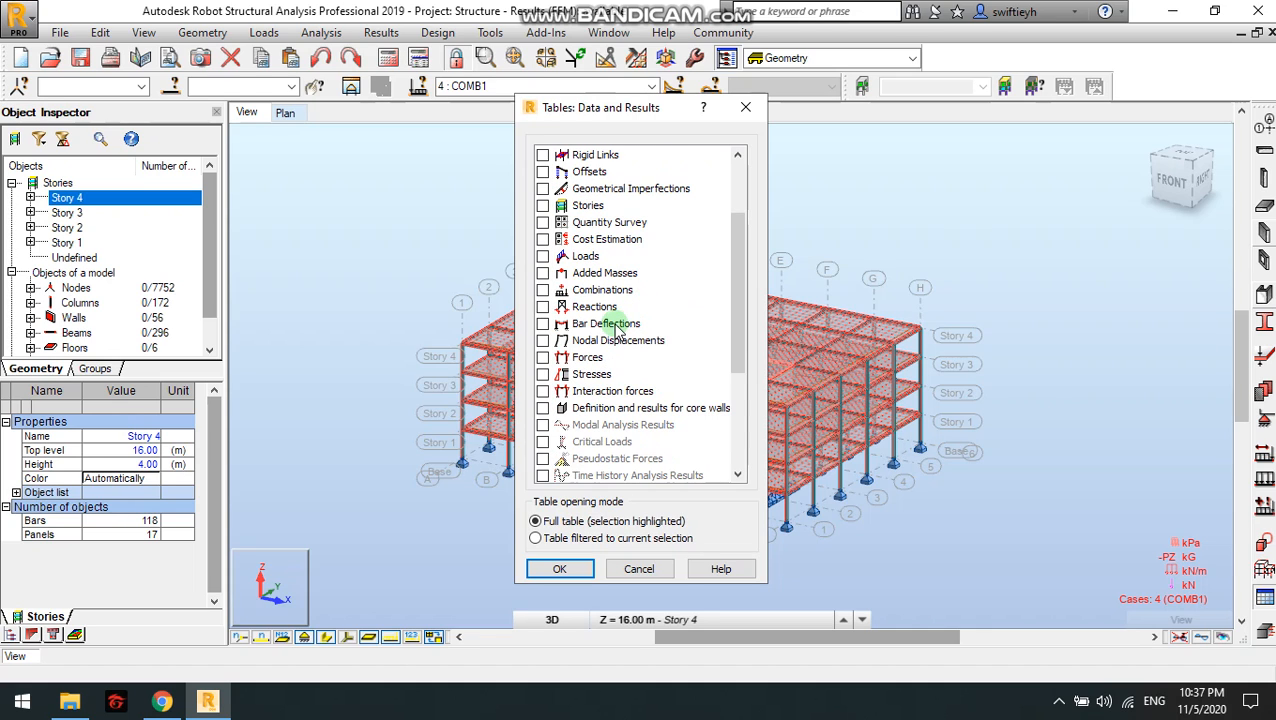
{"action": "scroll", "coordinate": [625, 331], "scroll_direction": "up", "scroll_amount": 1}
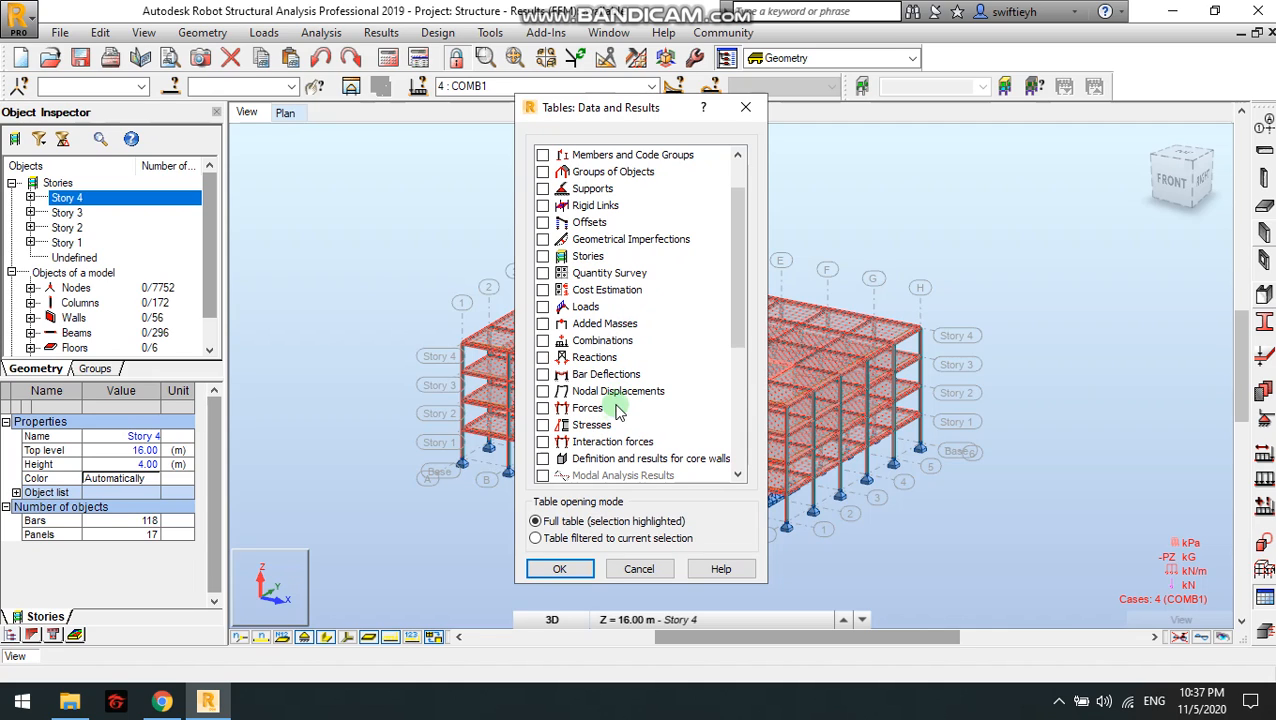
{"action": "left_click", "coordinate": [543, 358]}
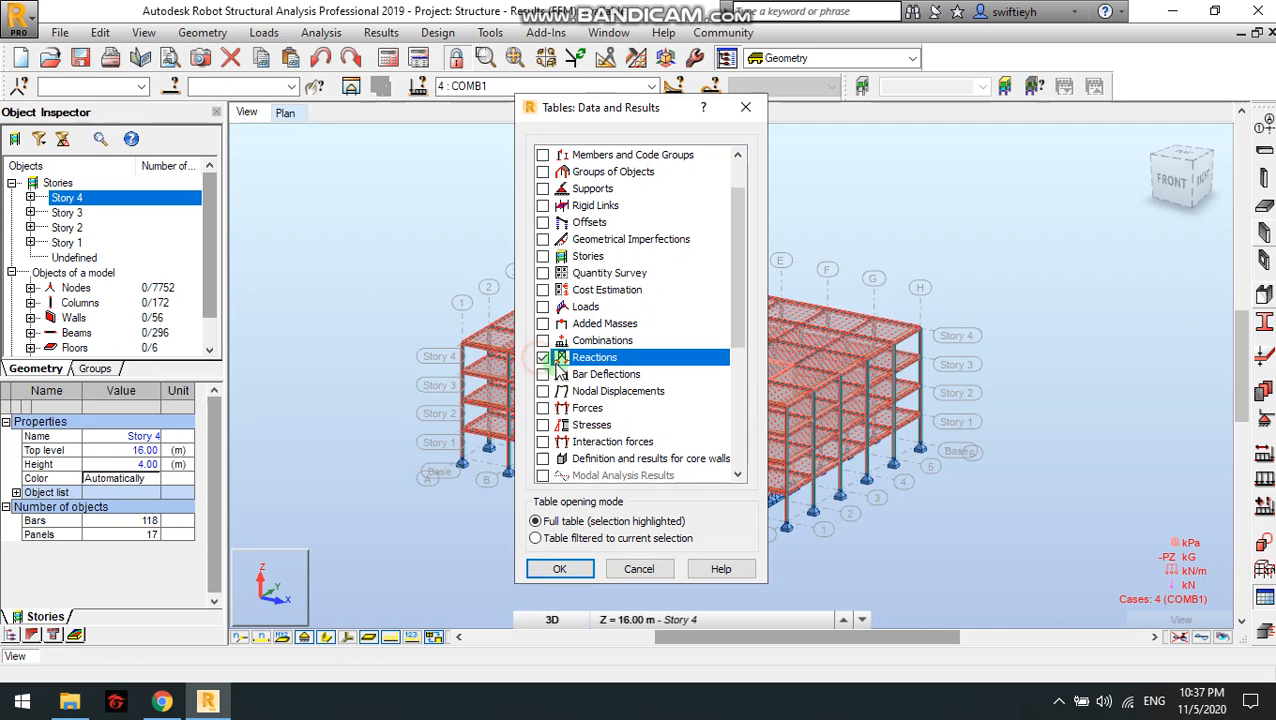
{"action": "left_click", "coordinate": [543, 374]}
{"action": "left_click", "coordinate": [560, 569]}
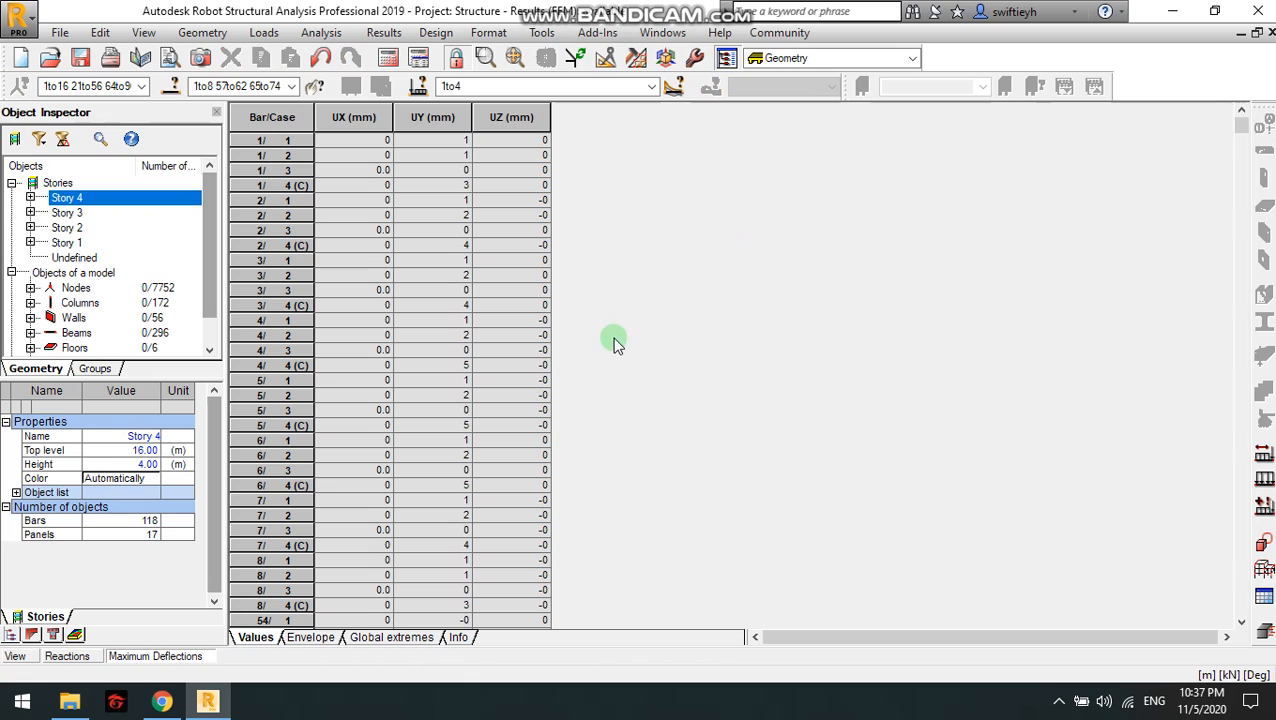
Limit the Maximum Deflections table to load case 4 : COMB1 and look through its bar rows.
{"action": "scroll", "coordinate": [600, 333], "scroll_direction": "down", "scroll_amount": 10}
{"action": "scroll", "coordinate": [592, 333], "scroll_direction": "down", "scroll_amount": 10}
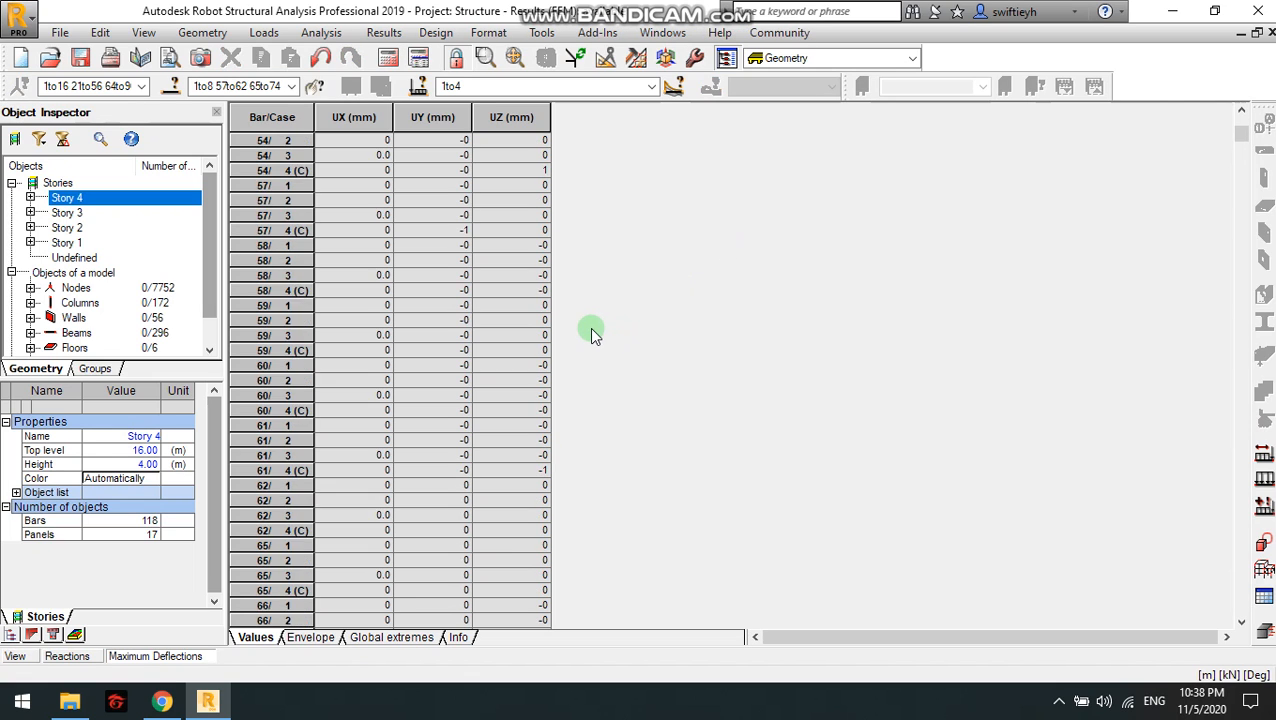
{"action": "scroll", "coordinate": [591, 333], "scroll_direction": "down", "scroll_amount": 6}
{"action": "left_click", "coordinate": [651, 86]}
{"action": "left_click", "coordinate": [576, 141]}
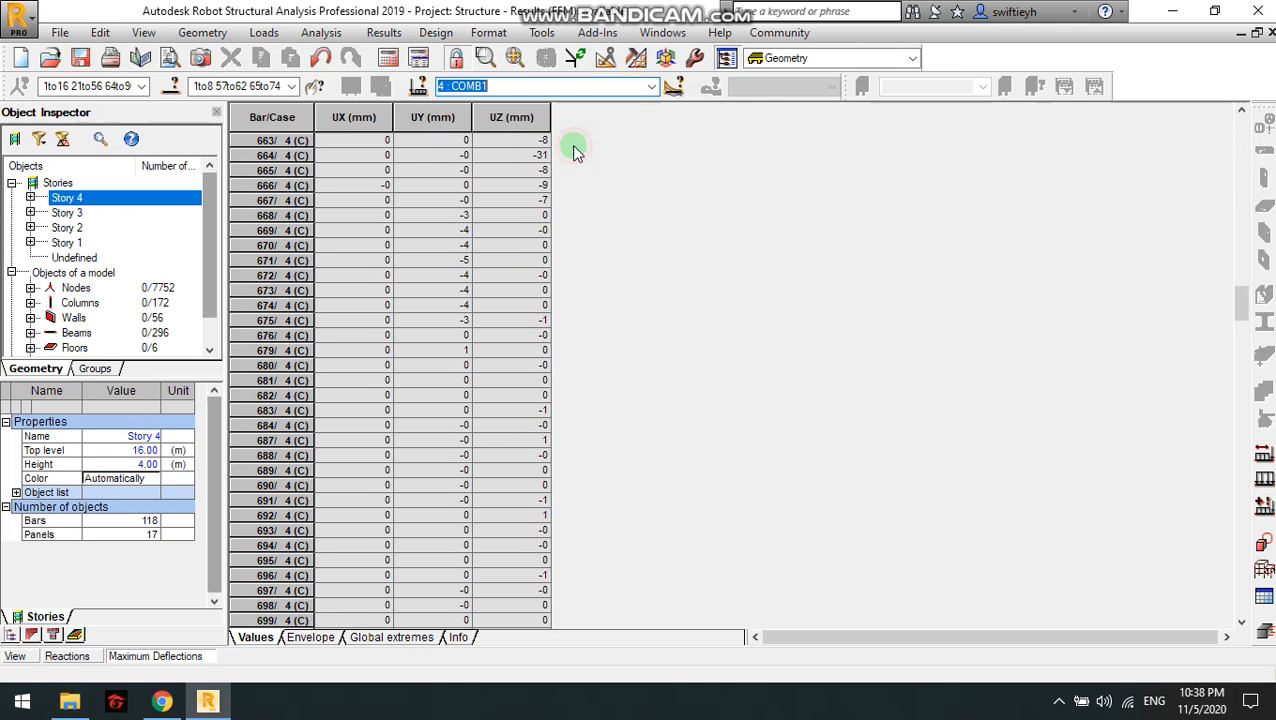
{"action": "scroll", "coordinate": [521, 305], "scroll_direction": "down", "scroll_amount": 15}
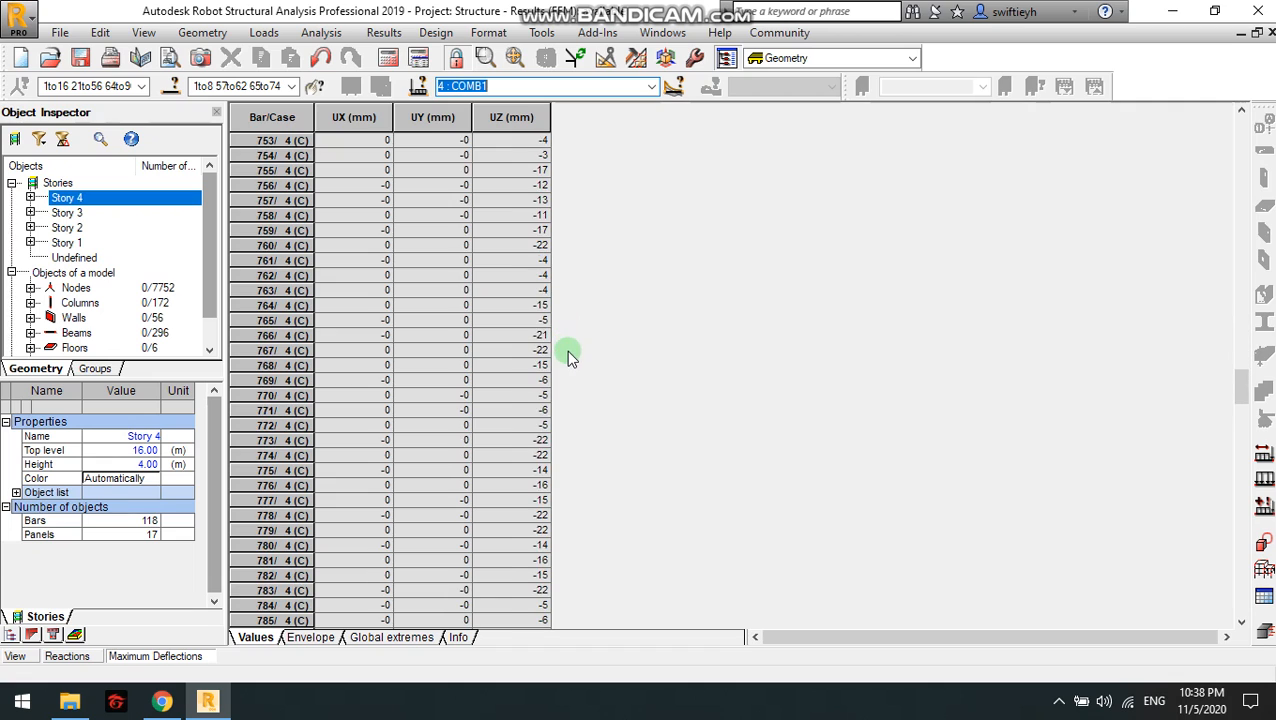
Review the envelope, global extremes and filtering info of the COMB1 bar deflections.
{"action": "left_click", "coordinate": [311, 640]}
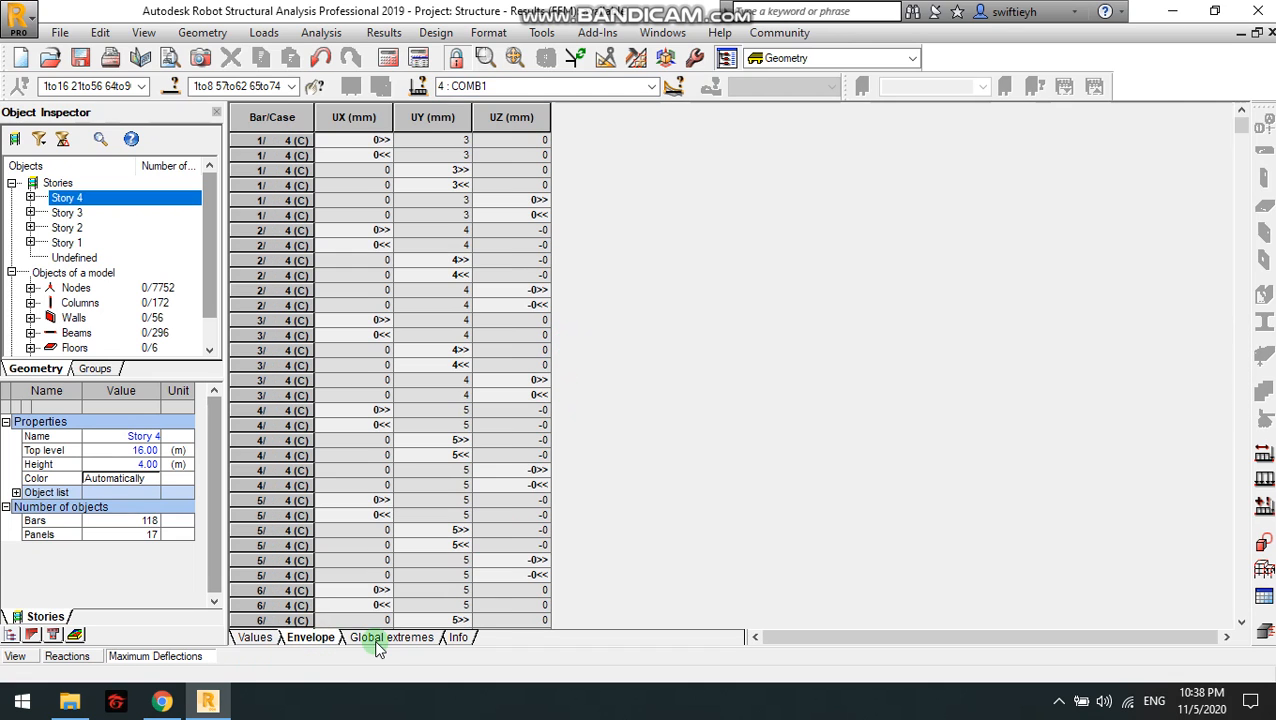
{"action": "left_click", "coordinate": [421, 635]}
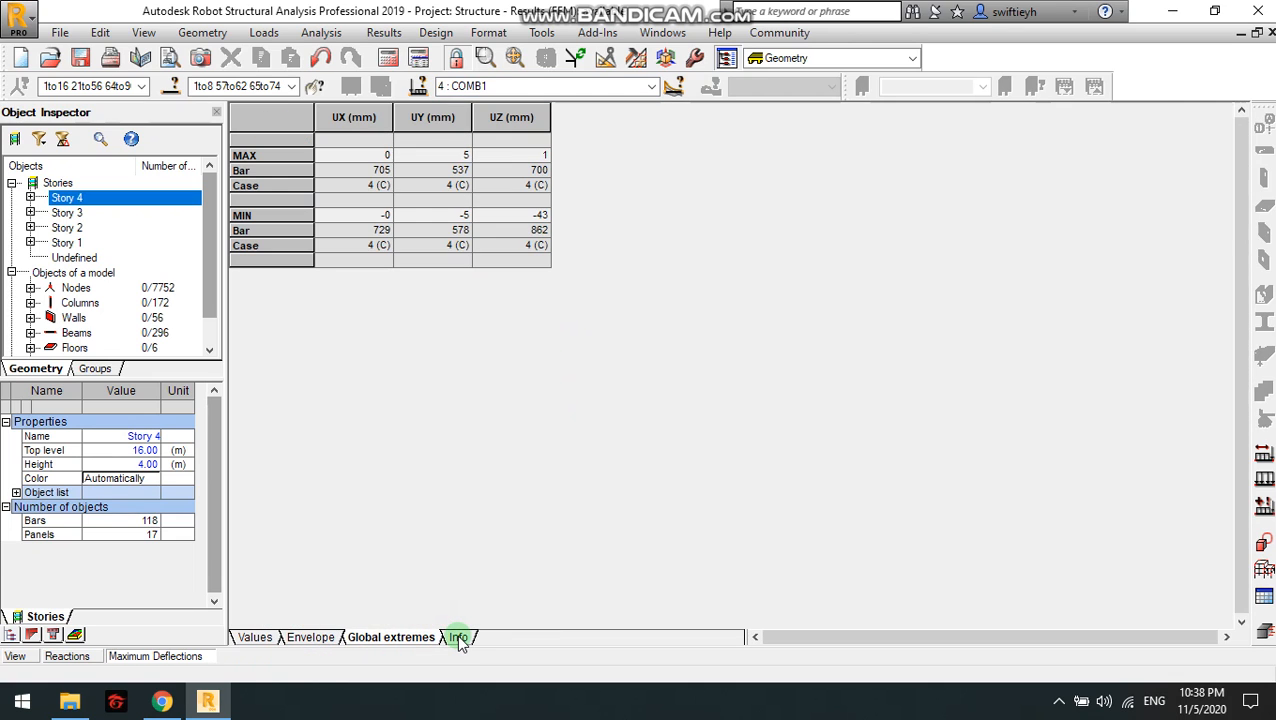
{"action": "left_click", "coordinate": [459, 638]}
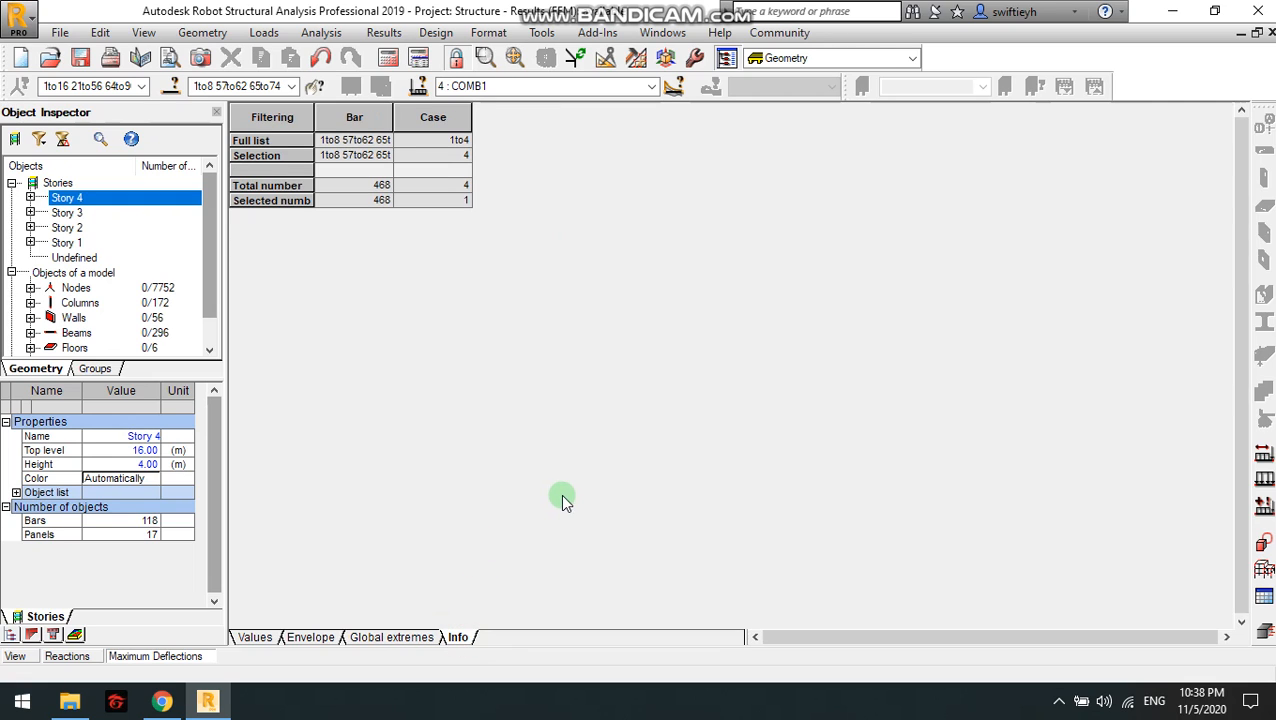
{"action": "left_click", "coordinate": [375, 645]}
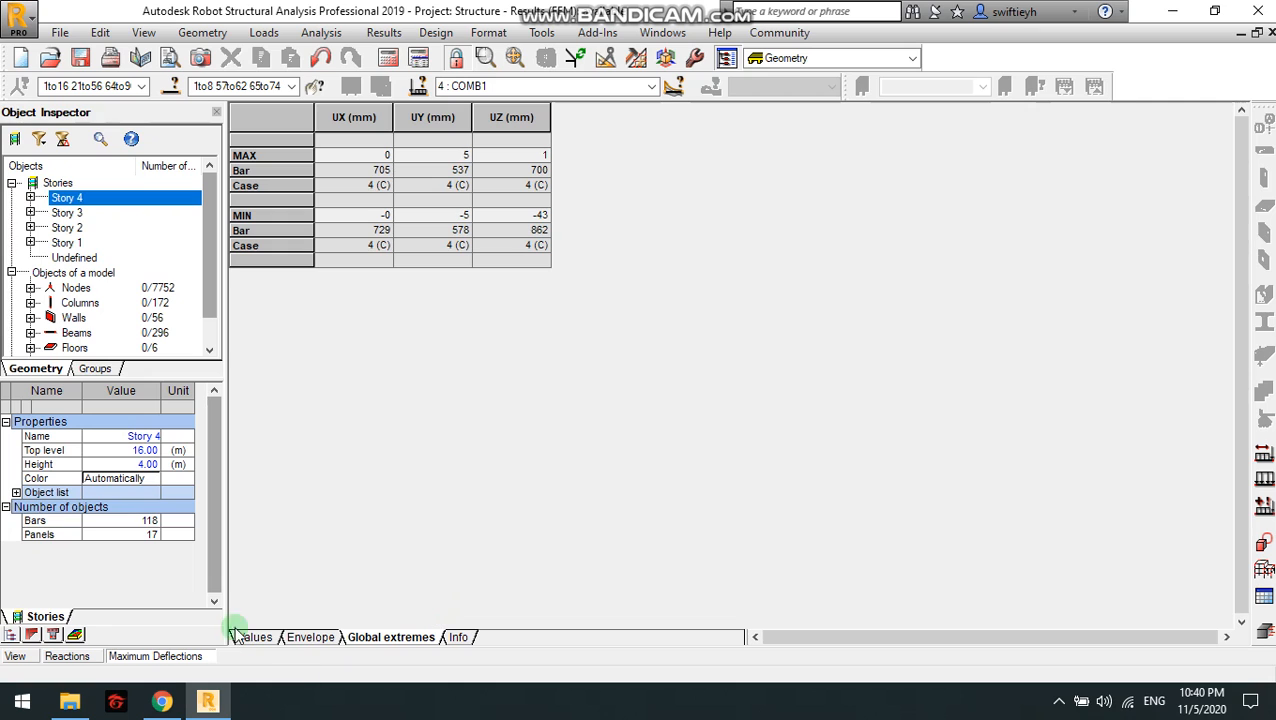
{"action": "left_click", "coordinate": [340, 642]}
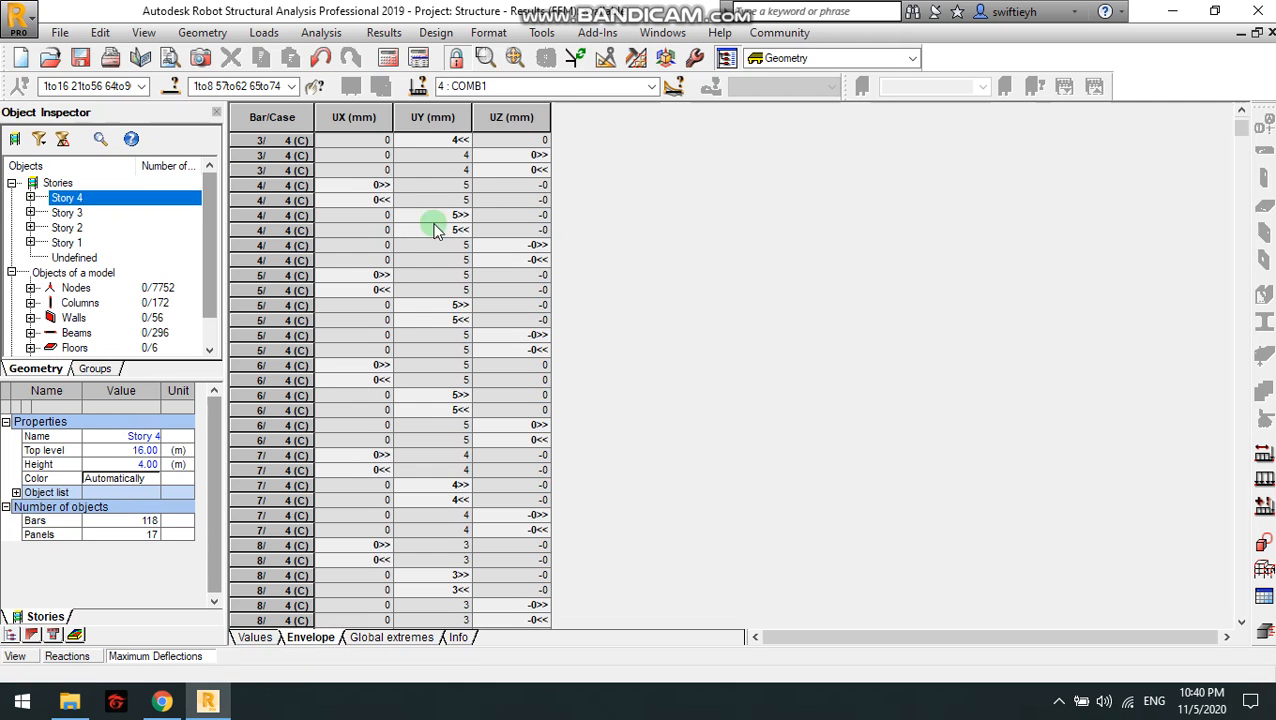
{"action": "scroll", "coordinate": [561, 430], "scroll_direction": "down", "scroll_amount": 20}
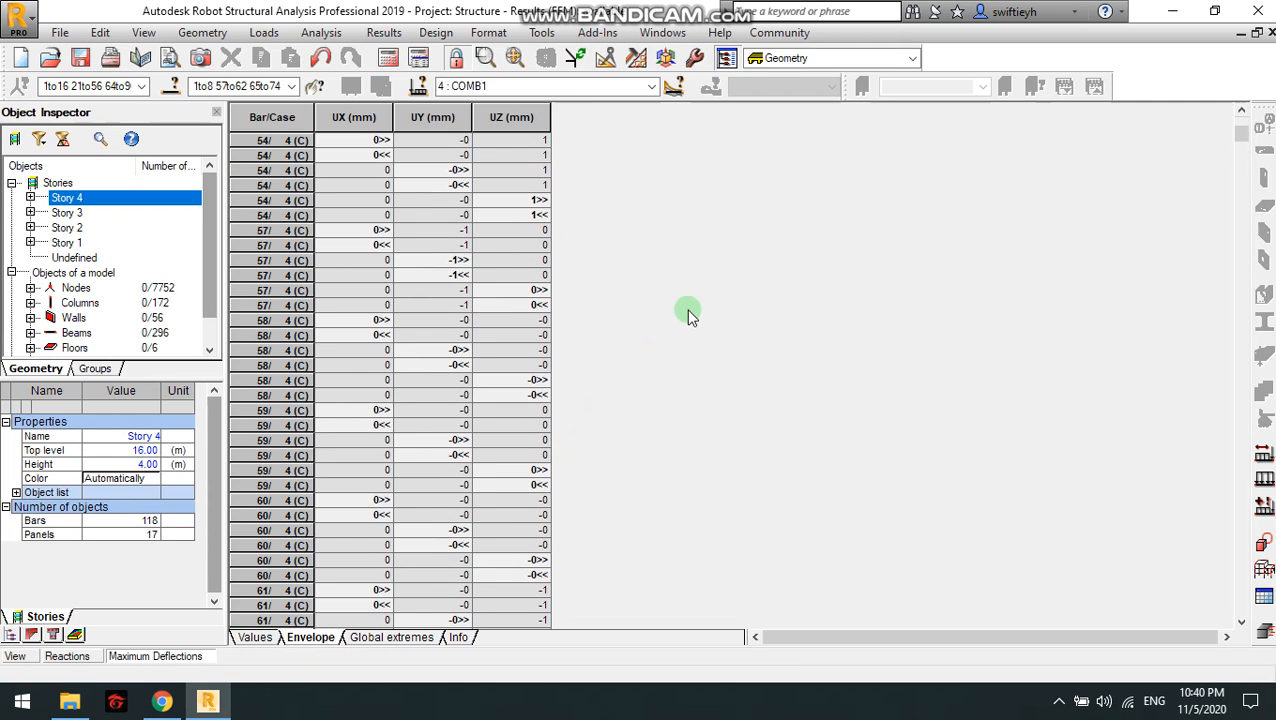
Switch the workspace layout from Geometry to Properties and show the structure in the 3D view.
{"action": "left_click", "coordinate": [912, 58]}
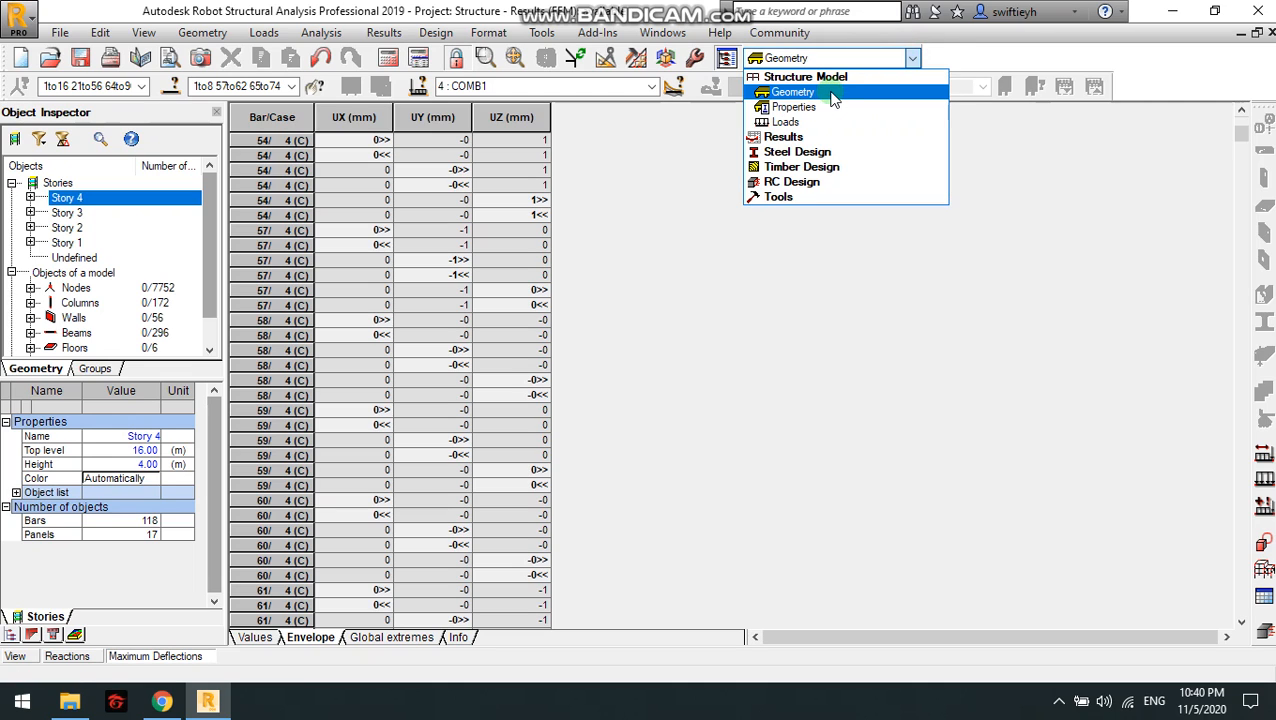
{"action": "left_click", "coordinate": [828, 92]}
{"action": "left_click", "coordinate": [912, 60]}
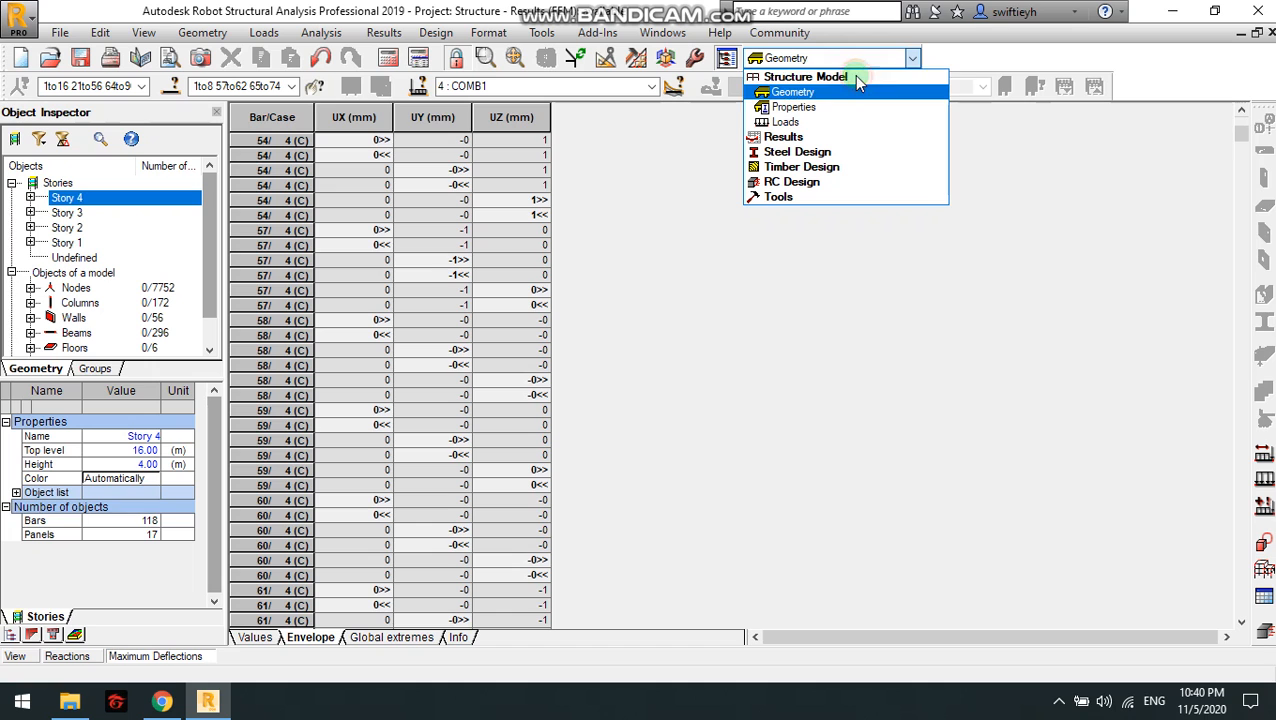
{"action": "left_click", "coordinate": [806, 107]}
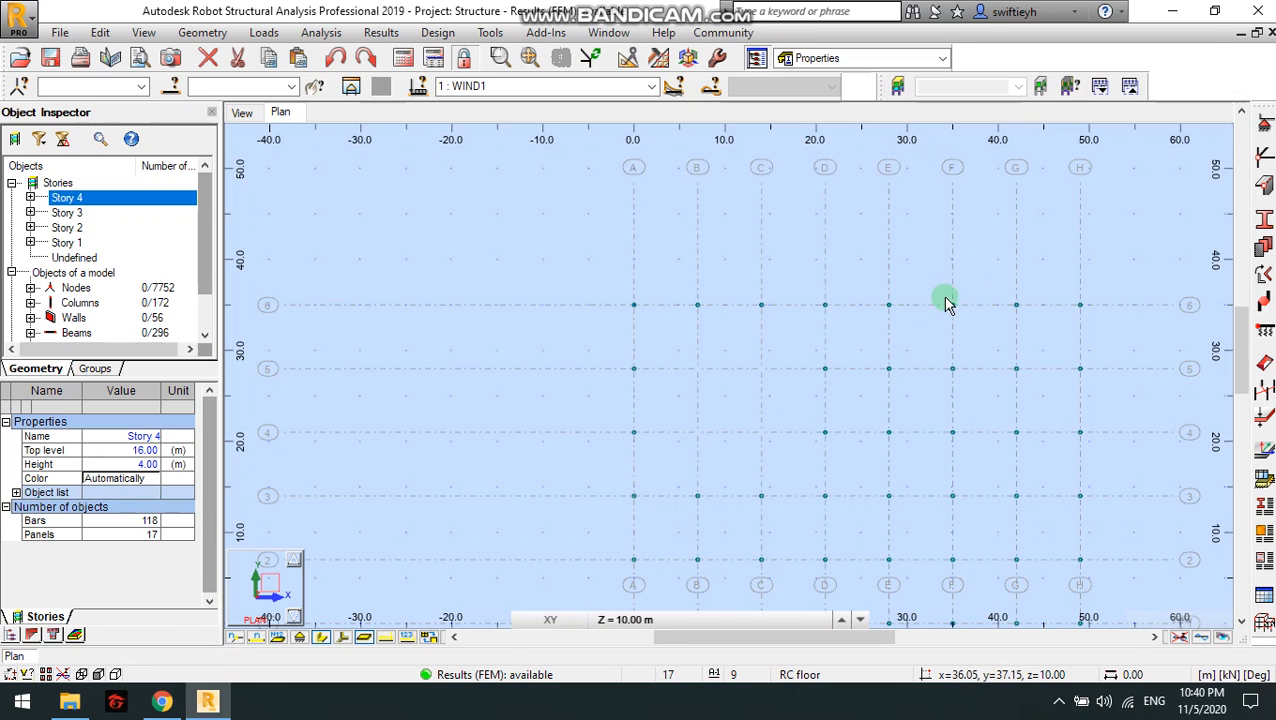
{"action": "middle_click_drag", "start_coordinate": [933, 303], "coordinate": [785, 250]}
{"action": "left_click", "coordinate": [243, 113]}
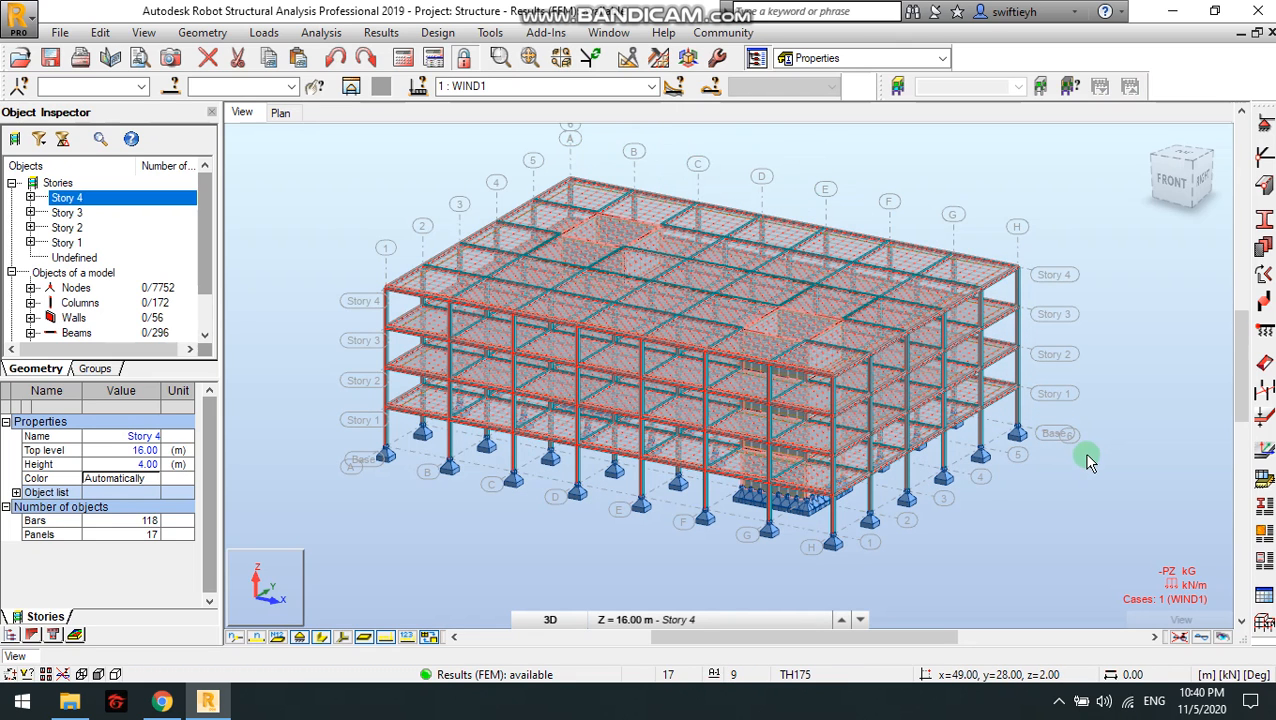
{"action": "scroll", "coordinate": [1082, 455], "scroll_direction": "down", "scroll_amount": 1}
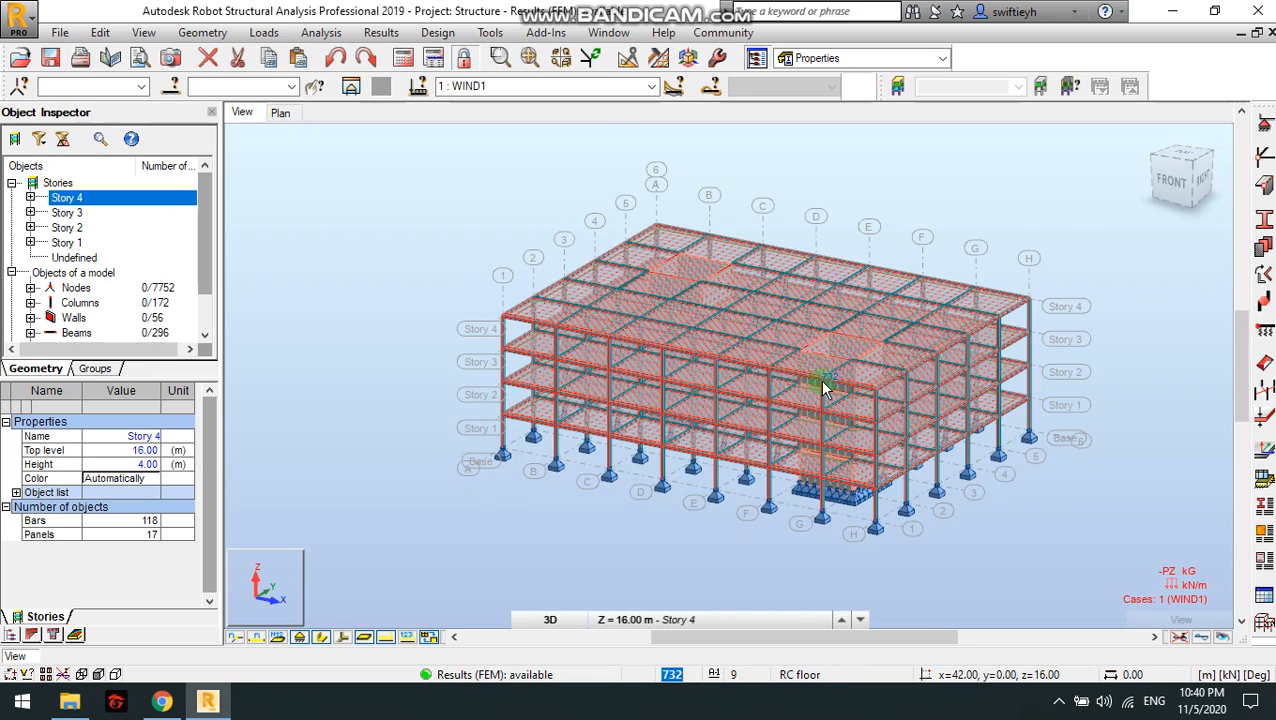
{"action": "scroll", "coordinate": [823, 386], "scroll_direction": "up", "scroll_amount": 1}
{"action": "scroll", "coordinate": [783, 279], "scroll_direction": "down", "scroll_amount": 1}
{"action": "middle_click_drag", "start_coordinate": [765, 202], "coordinate": [735, 209]}
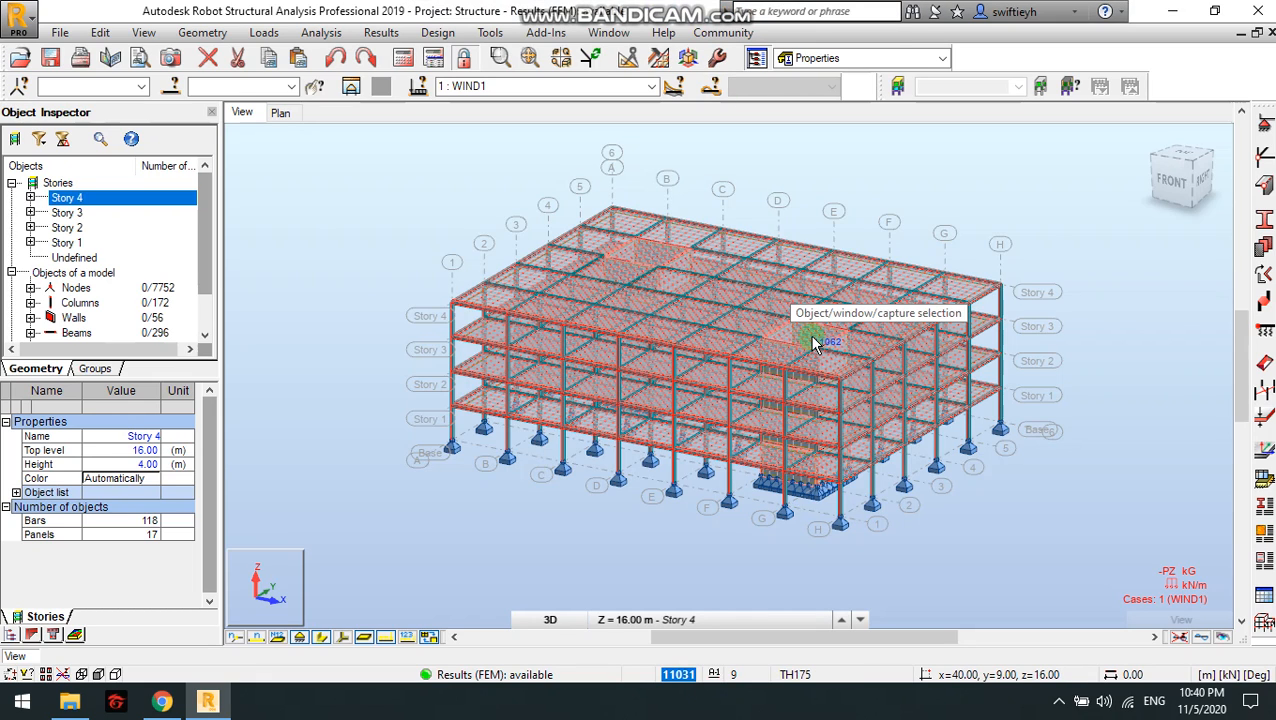
{"action": "scroll", "coordinate": [812, 337], "scroll_direction": "up", "scroll_amount": 1}
{"action": "scroll", "coordinate": [788, 330], "scroll_direction": "down", "scroll_amount": 1}
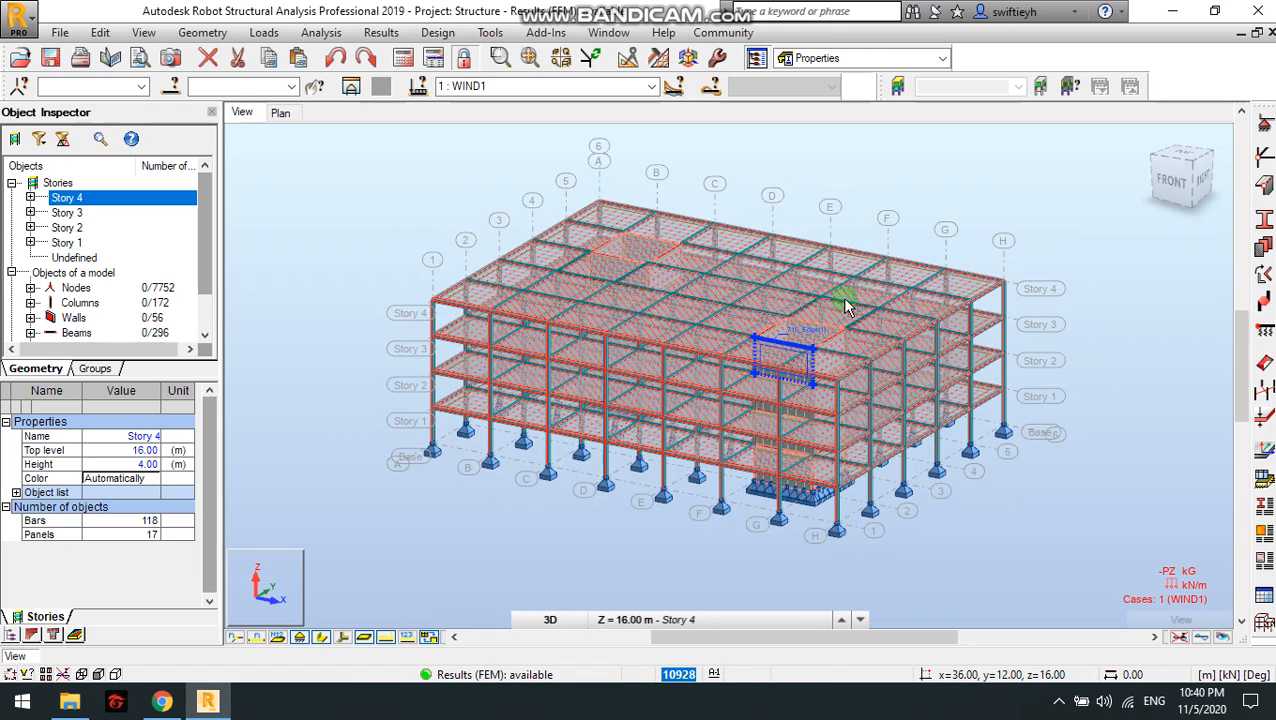